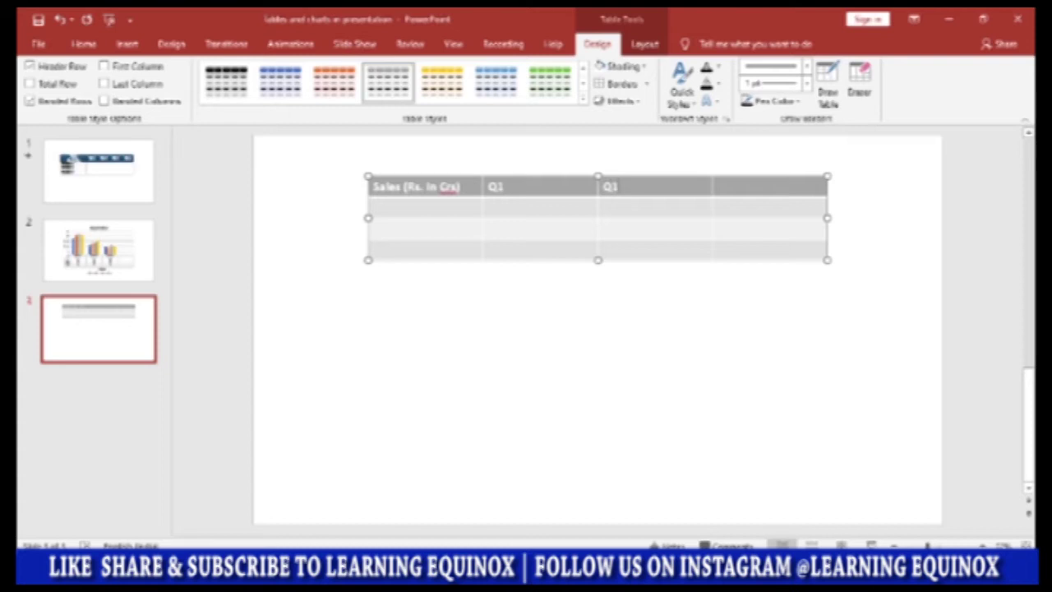
Head the table's fourth column Q3 and insert a new column to its right headed Q4
type("Q3")
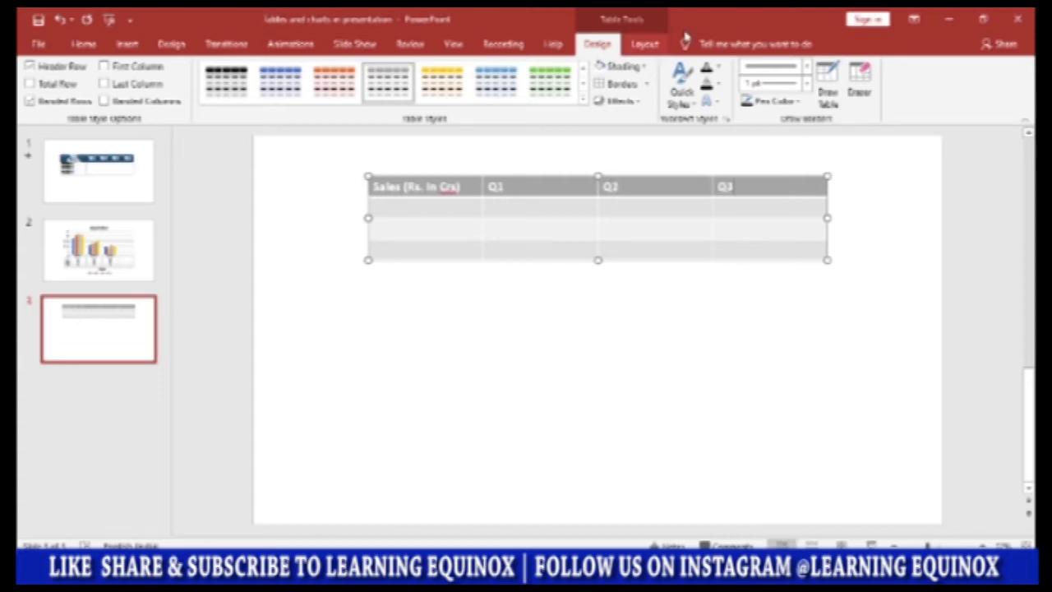
right_click(772, 188)
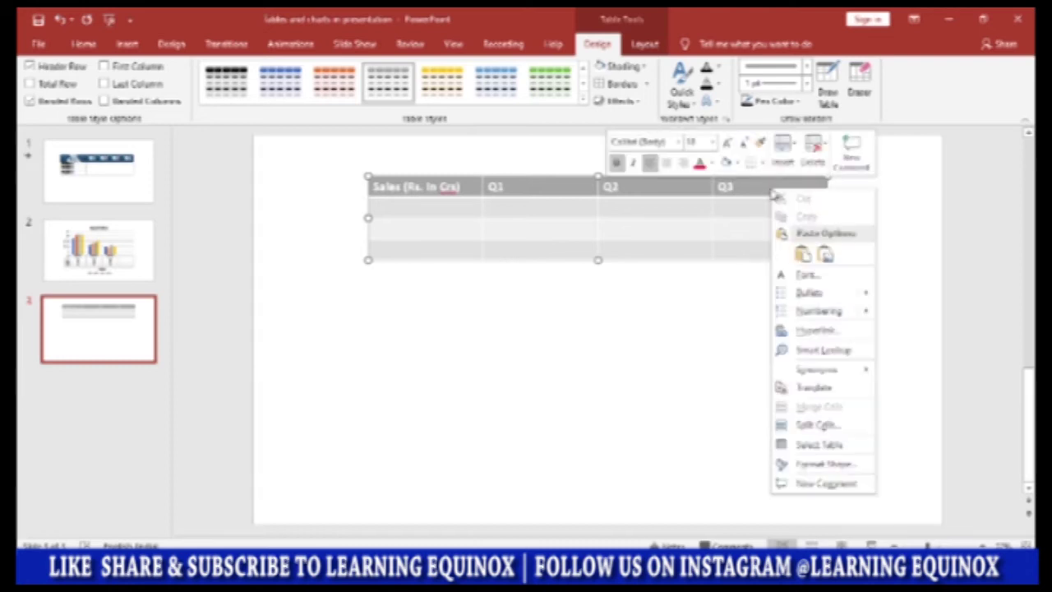
left_click(783, 160)
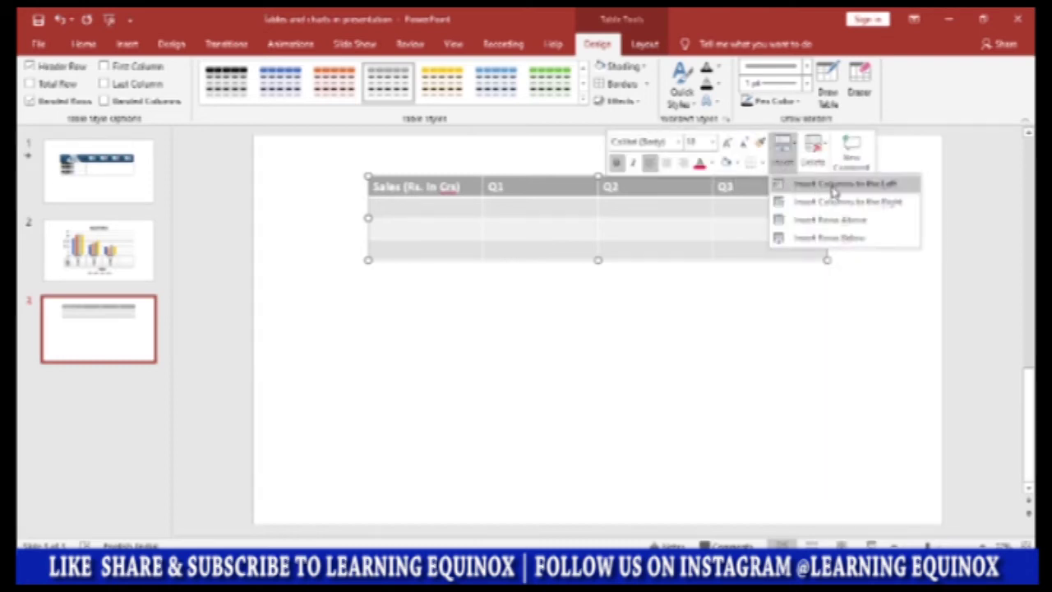
left_click(839, 201)
left_click(787, 195)
type("Q4")
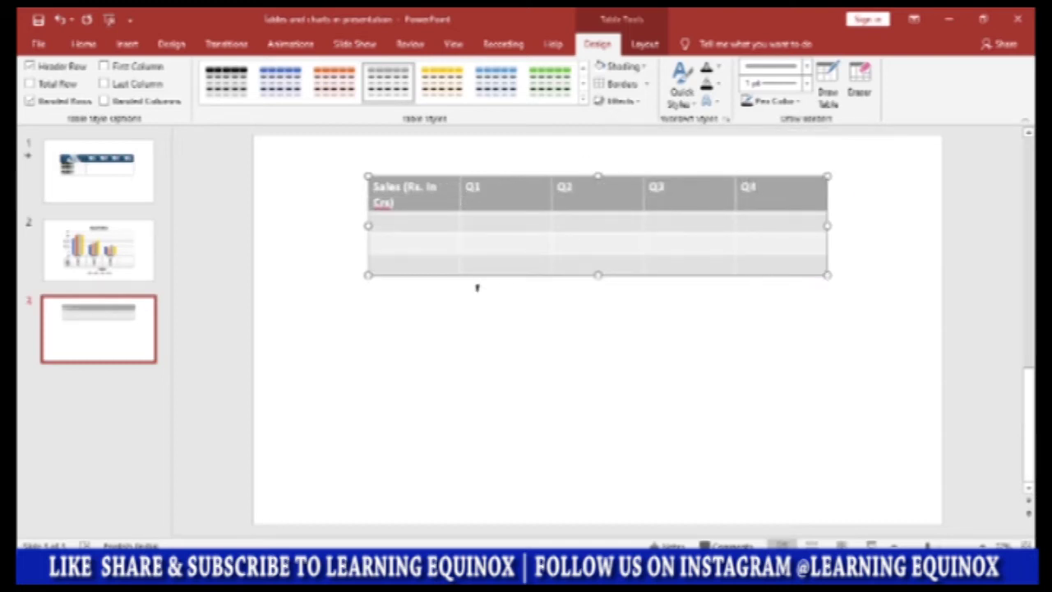
Label the three rows below the table header Product 1, Product 2 and Product 3
left_click(406, 224)
type("Product1")
left_click(417, 221)
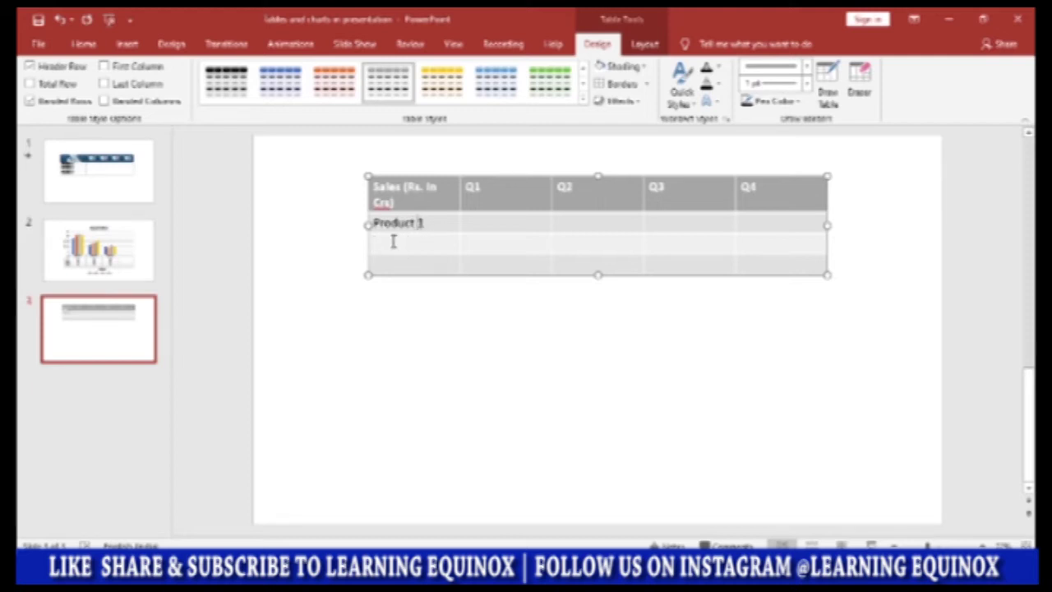
type("Product 2")
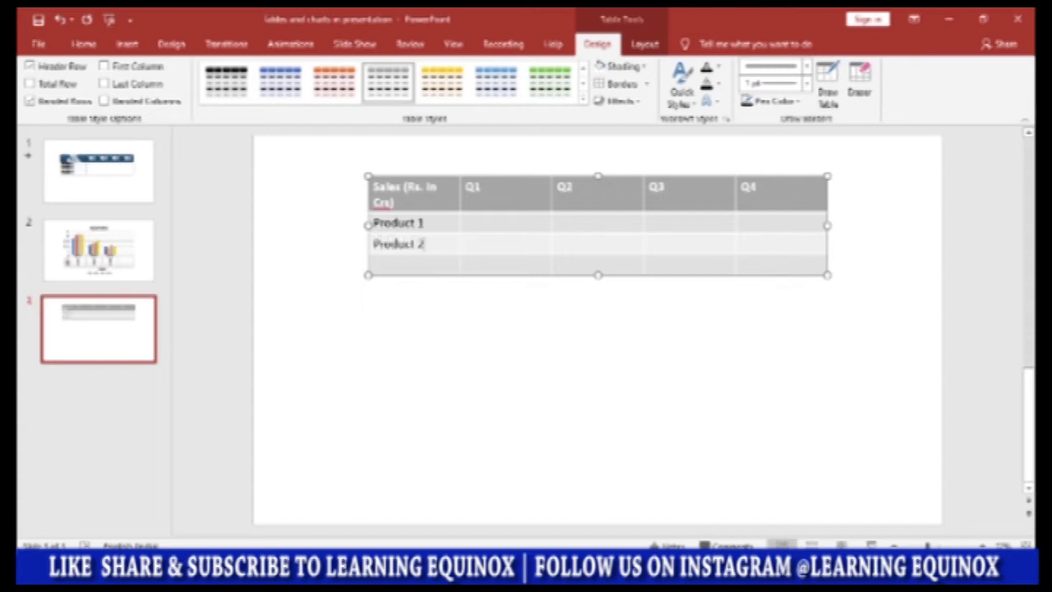
type("Product 3")
key("alt+F4")
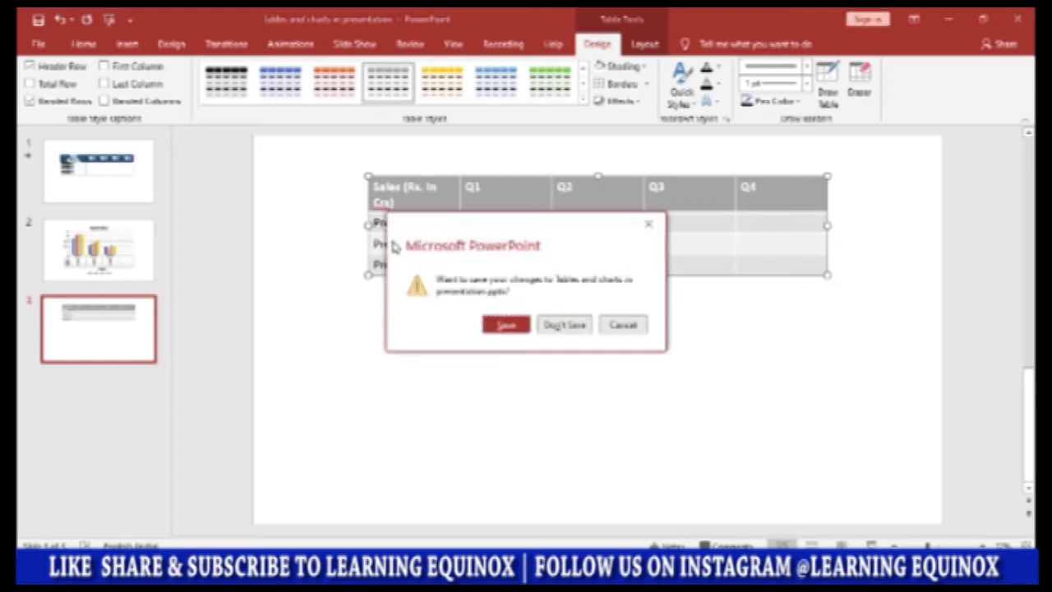
left_click(644, 327)
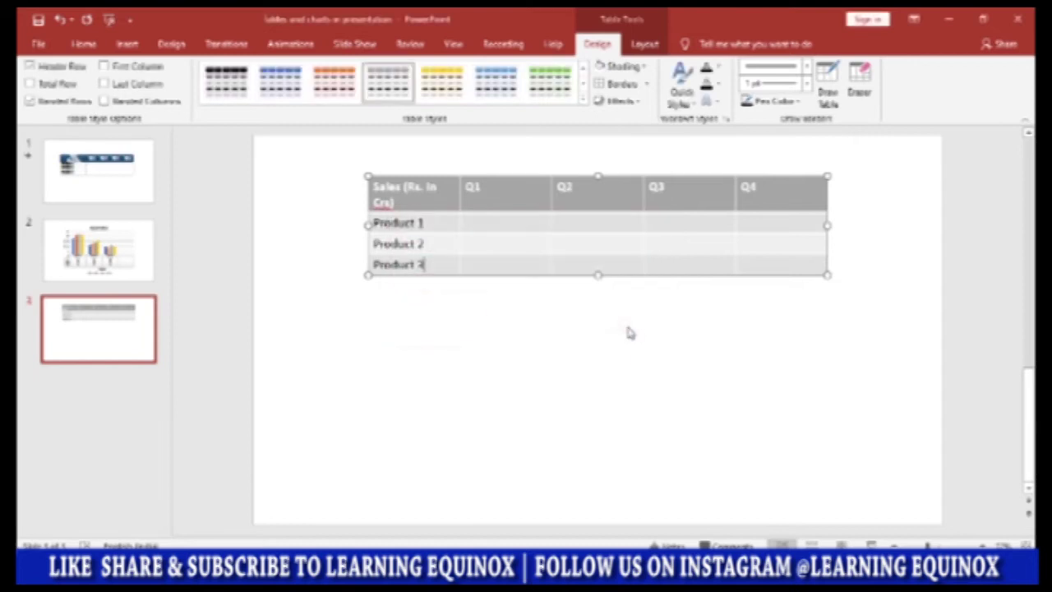
Set all the table's text to the Adobe Gothic font at size 24 and move the table down to the slide's middle
key("shift+Down")
key("shift+Down")
key("shift+Down")
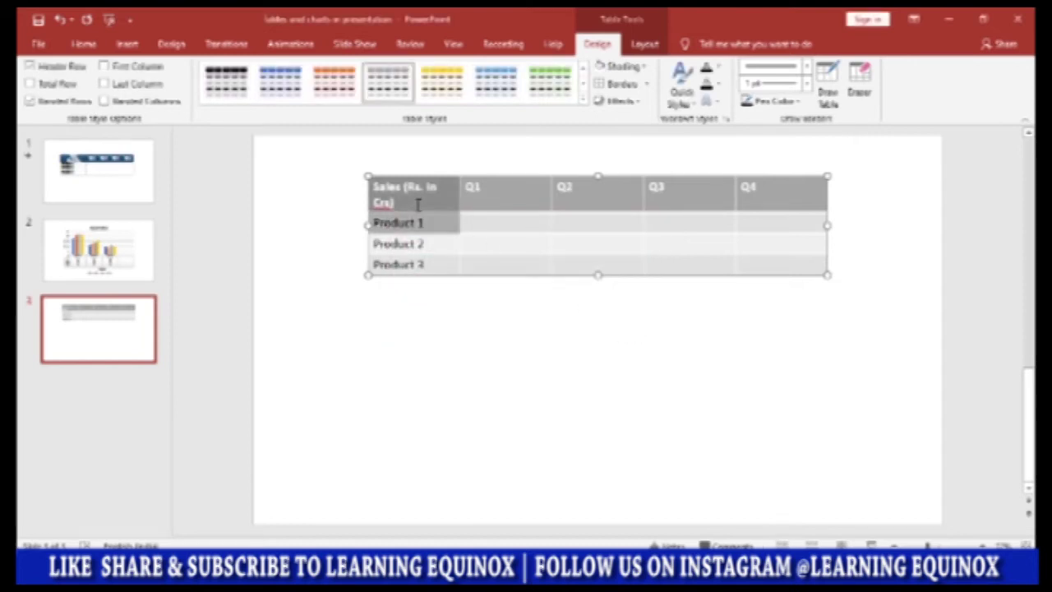
key("shift+Right")
key("shift+Right")
key("shift+Right")
key("shift+Right")
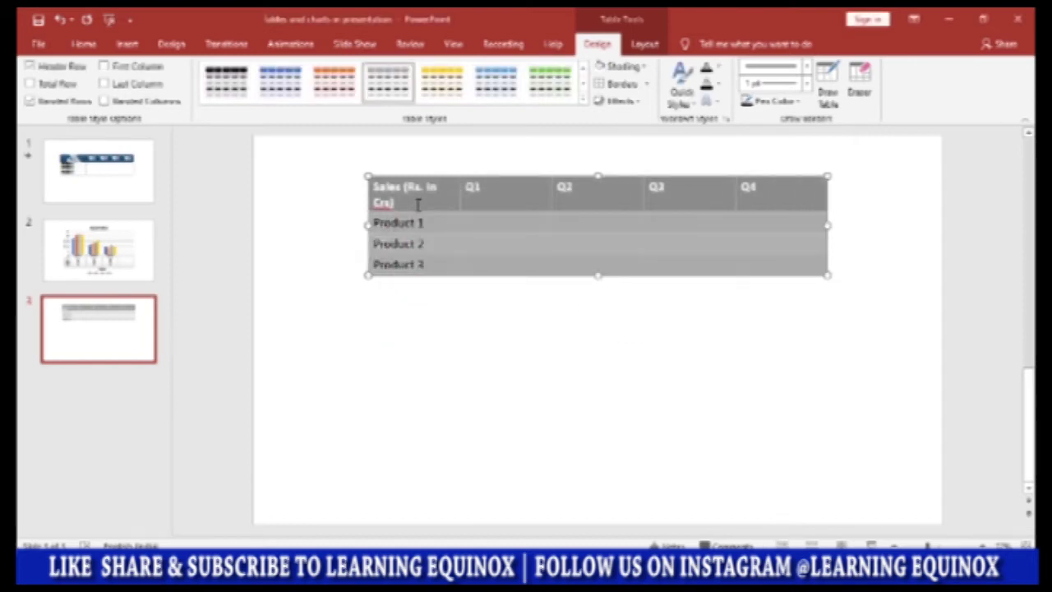
left_click(84, 44)
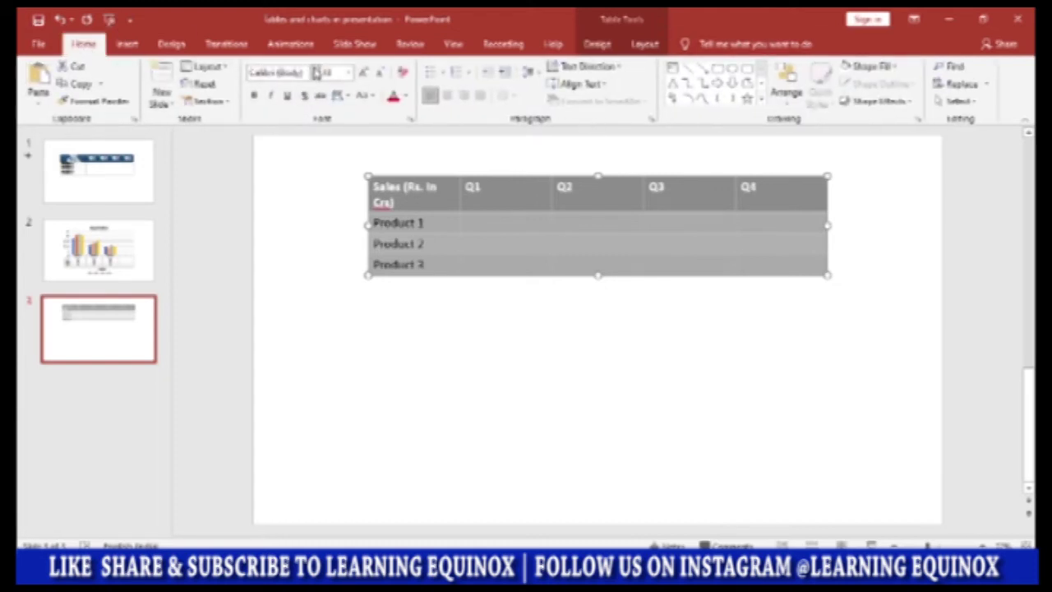
left_click(314, 72)
left_click(304, 163)
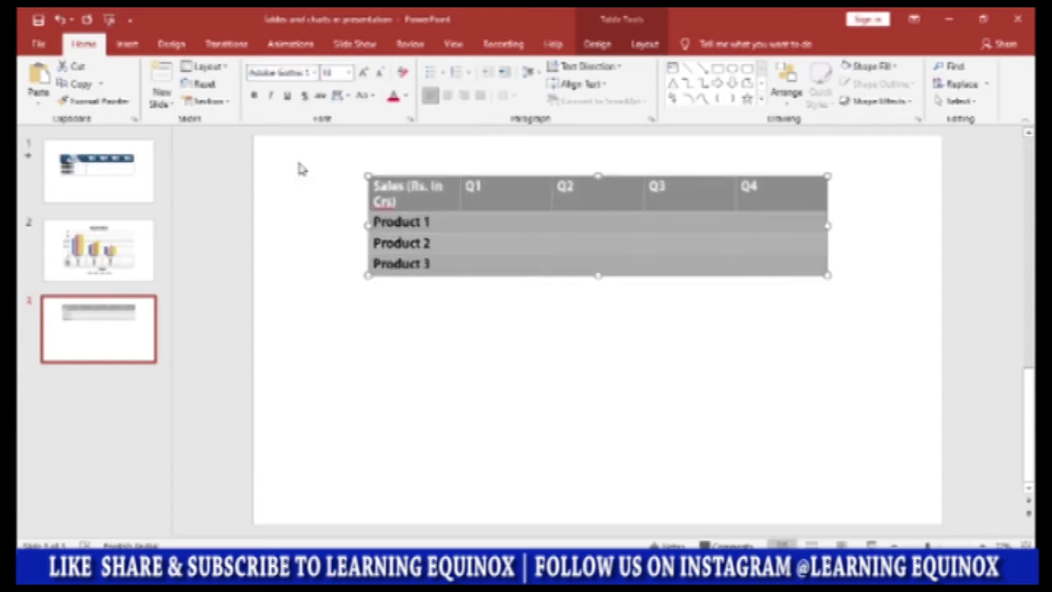
left_click(363, 73)
left_click(364, 73)
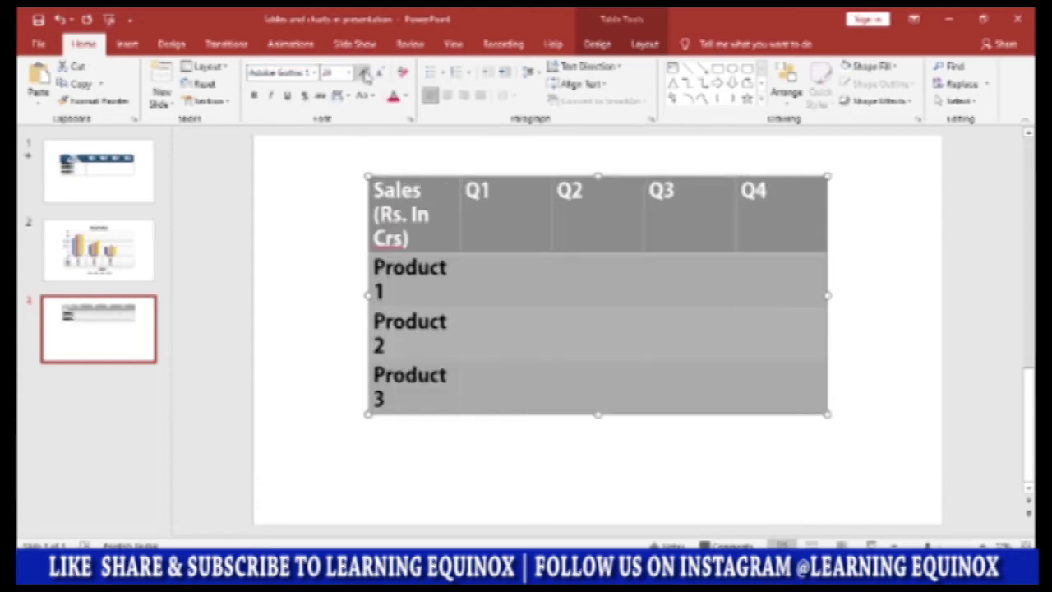
left_click(379, 75)
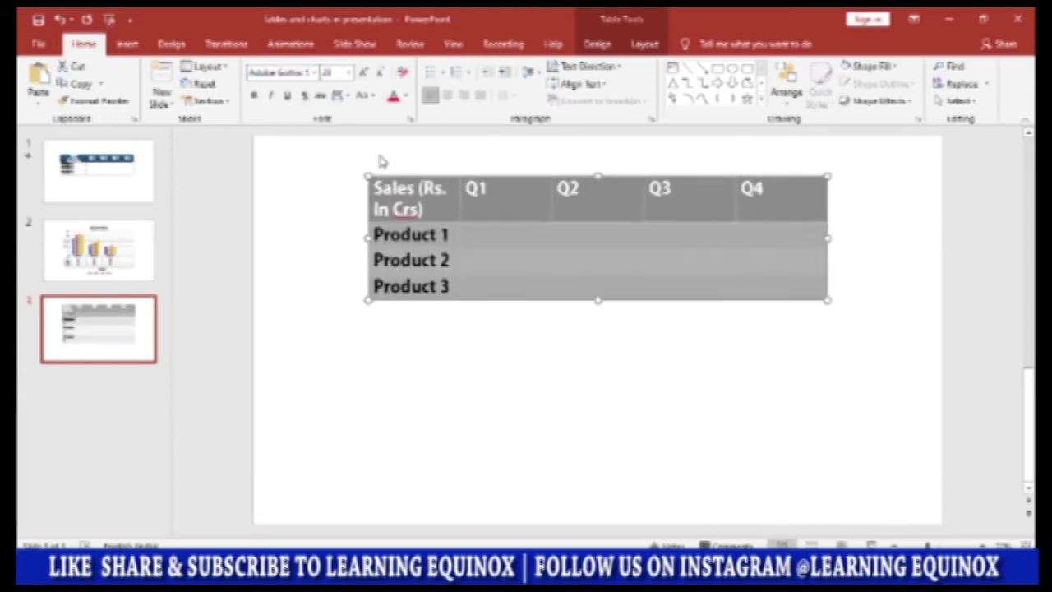
left_click_drag(379, 173, 360, 247)
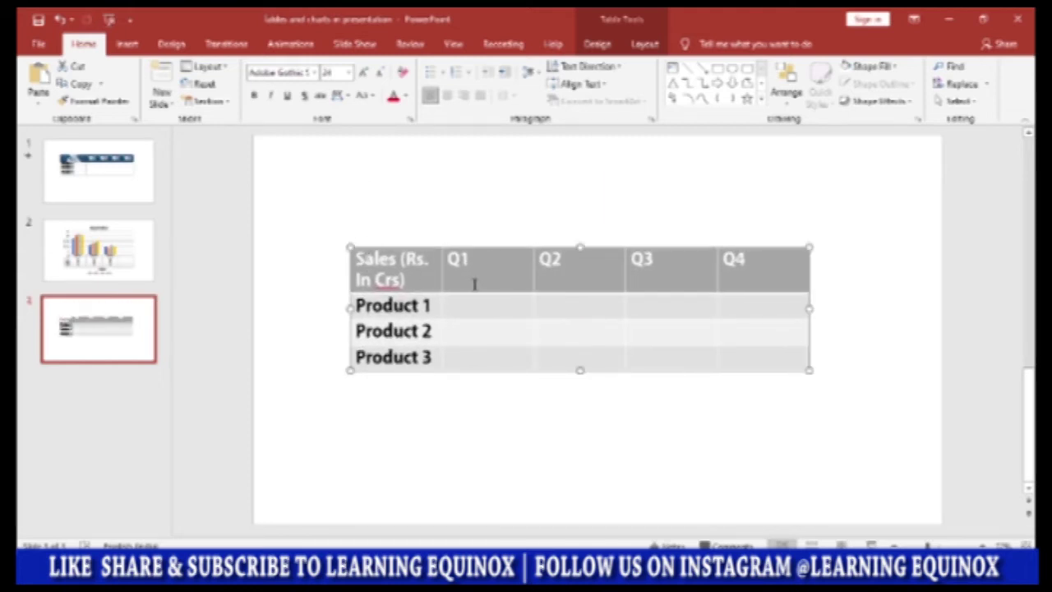
Centre the header row's text horizontally and align it to the middle of the cells vertically
left_click(409, 271)
key("shift+Right")
key("shift+Right")
key("shift+Right")
key("shift+Right")
key("shift+Right")
key("shift+Right")
key("shift+Right")
key("shift+Right")
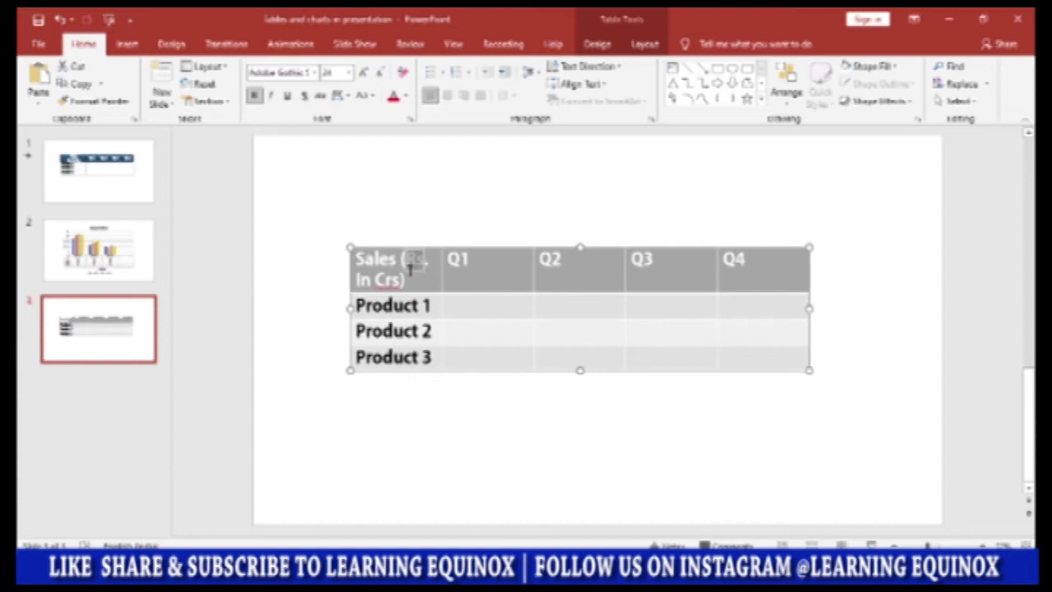
key("shift+Right")
key("shift+Right")
key("shift+Right")
key("shift+Right")
key("shift+Right")
key("shift+Right")
key("shift+Right")
key("shift+Right")
key("shift+Right")
key("shift+Up")
key("shift+Up")
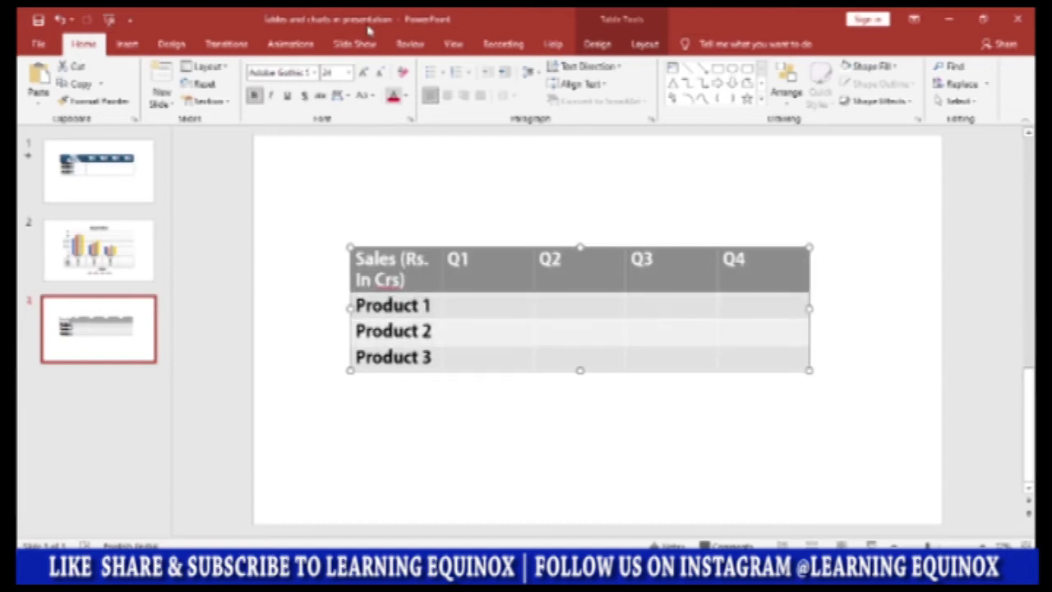
left_click(448, 97)
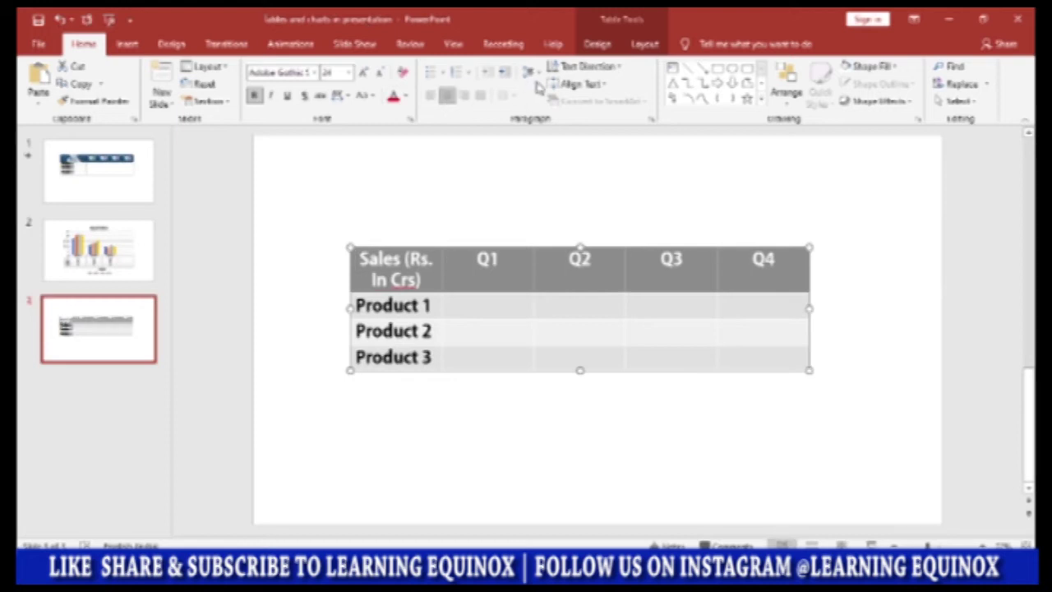
left_click(605, 85)
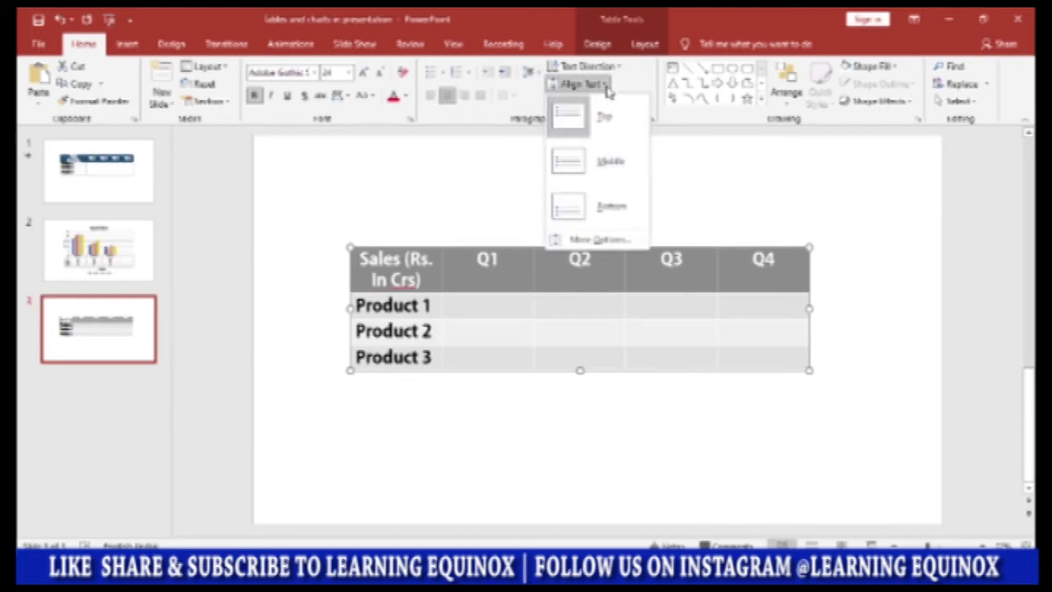
left_click(612, 163)
left_click(376, 428)
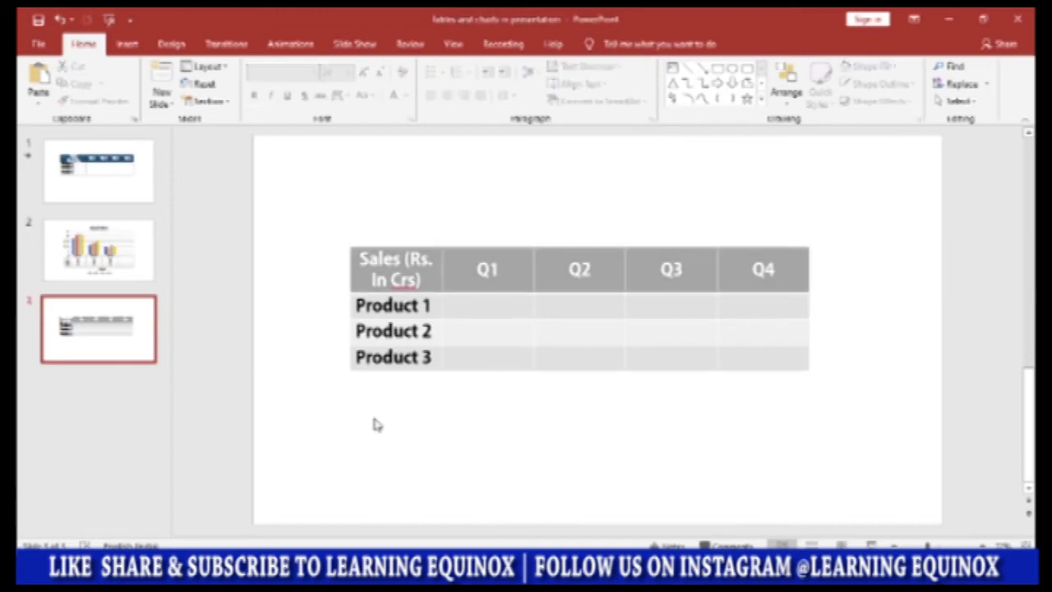
Fill in Q1–Q4 sales from the Excel sheet: Product 1 25, 30, 32, 30; Product 2 15, 18, 20, 22; Product 3 13, 12, 15, 13
left_click(470, 316)
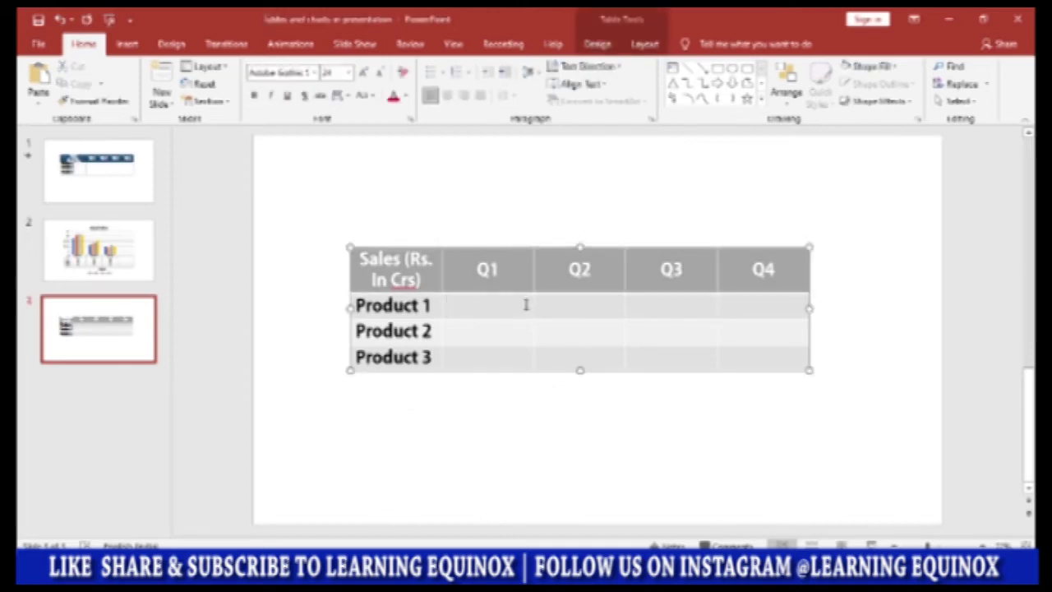
key("alt+Tab")
left_click(317, 274)
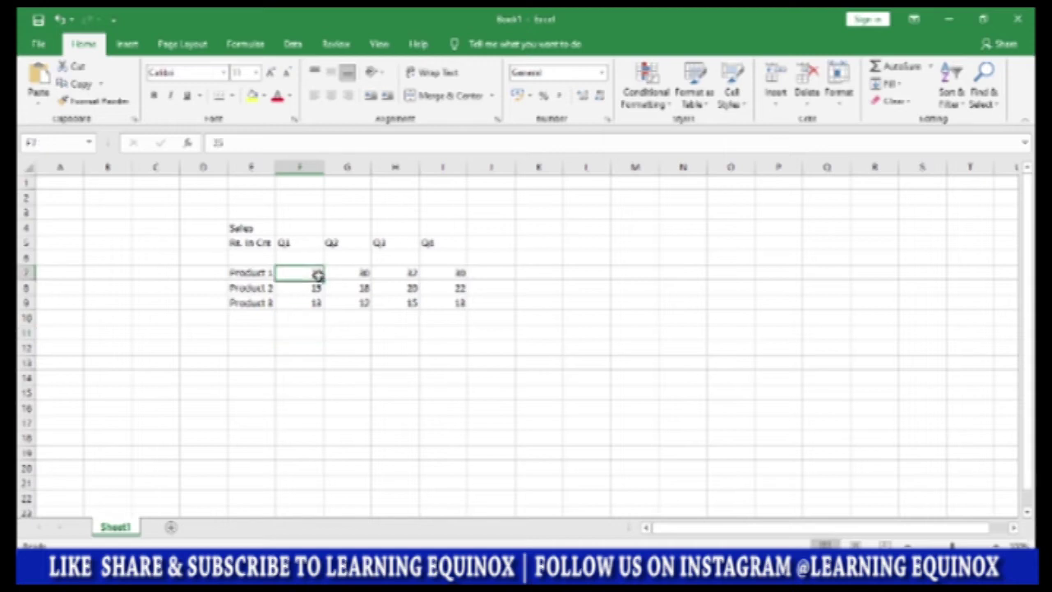
key("alt+Tab")
type("25")
key("Tab")
key("alt+Tab")
key("alt+Tab")
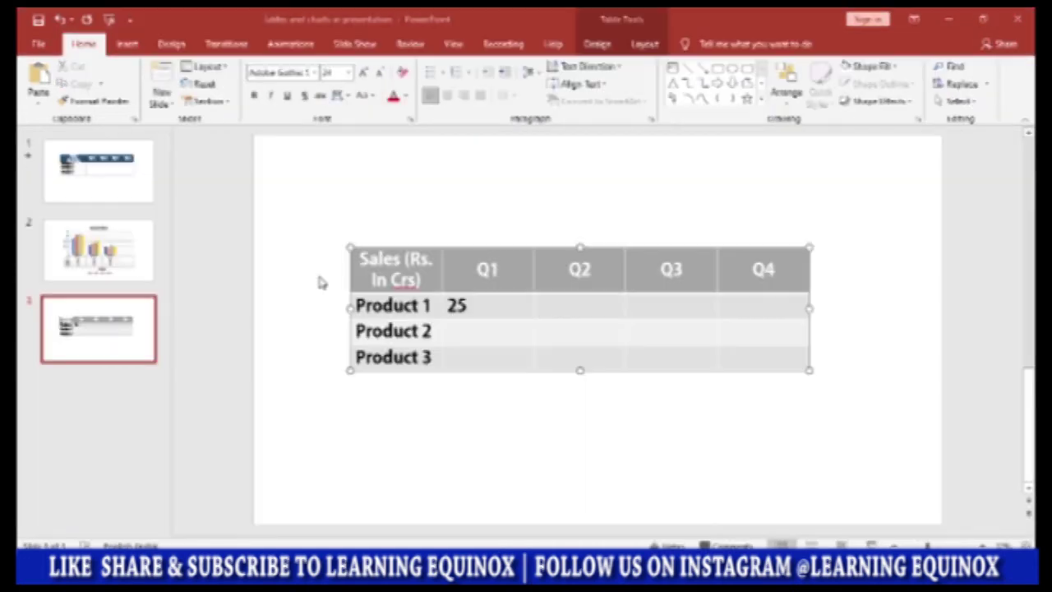
key("alt+Tab")
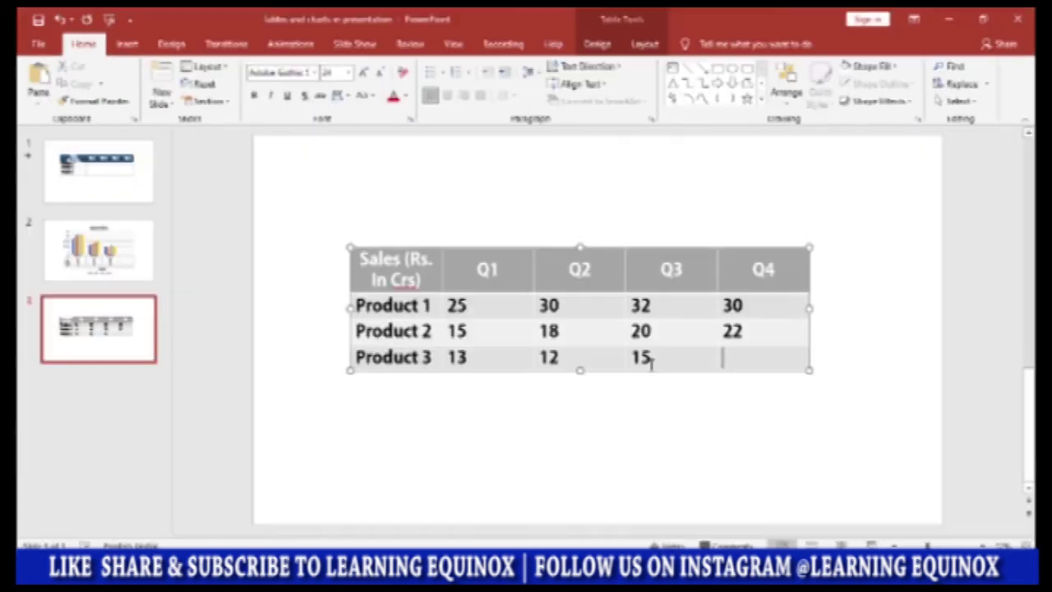
type("13")
Centre the sales figures of all three products horizontally in their cells
key("Left")
key("shift+Down")
key("shift+Down")
key("shift+Right")
key("shift+Right")
key("shift+Right")
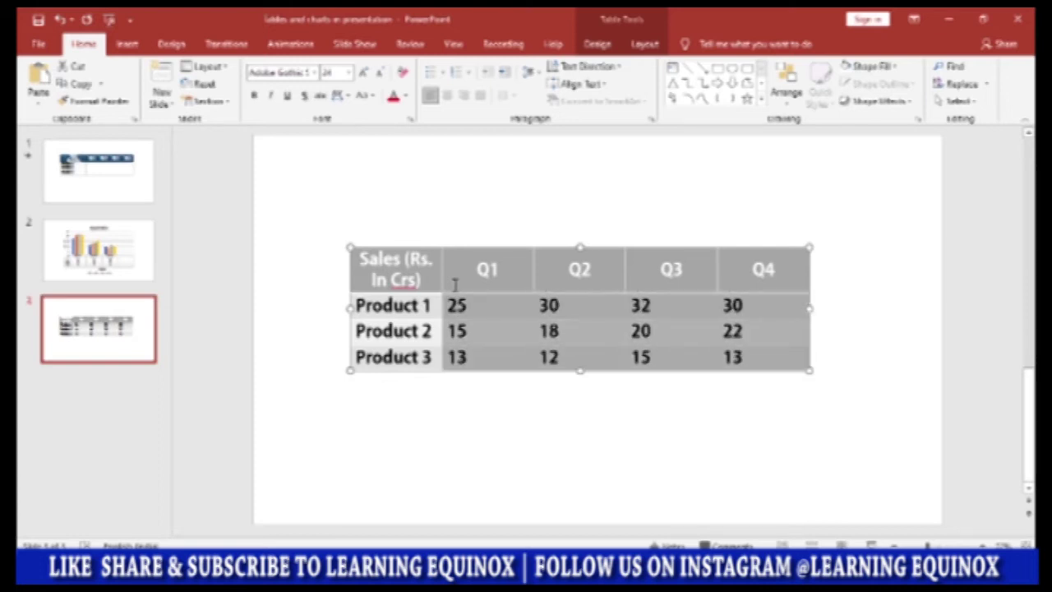
left_click(447, 95)
left_click(471, 401)
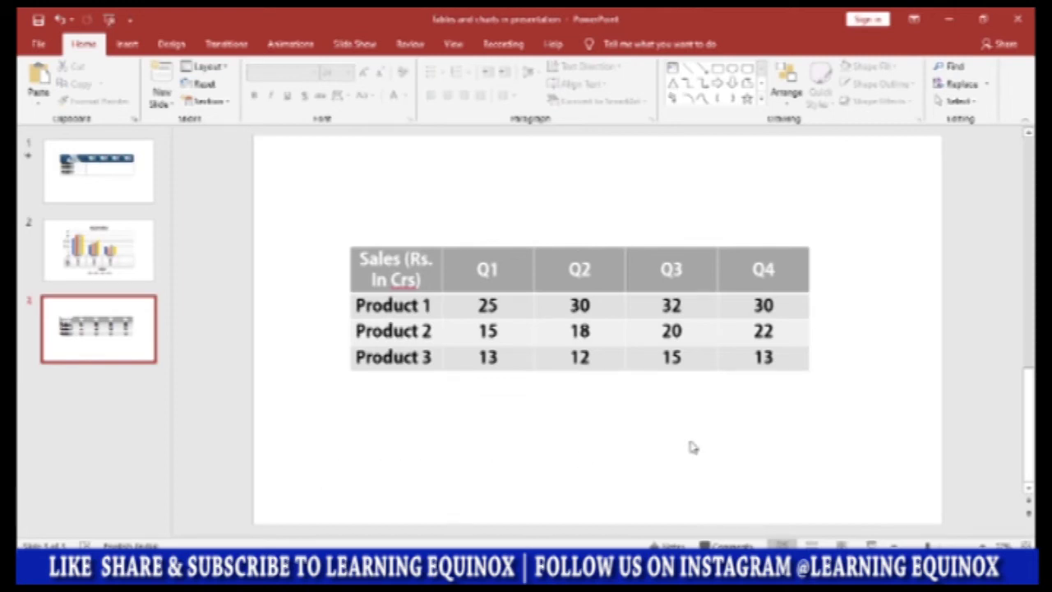
Apply the Wipe entrance animation to the whole table and look through its direction options
left_click(290, 45)
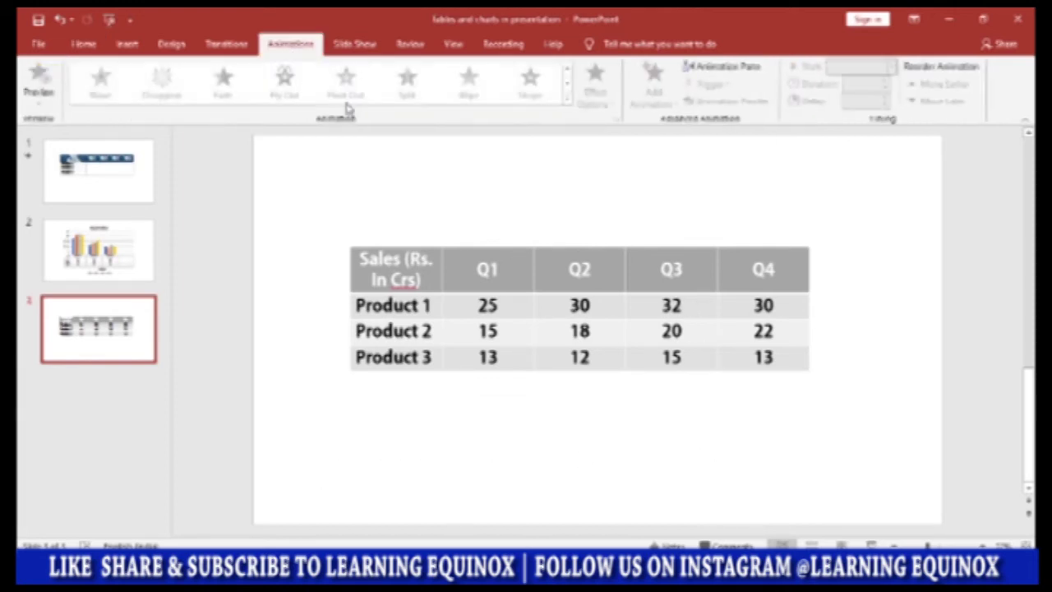
left_click(487, 240)
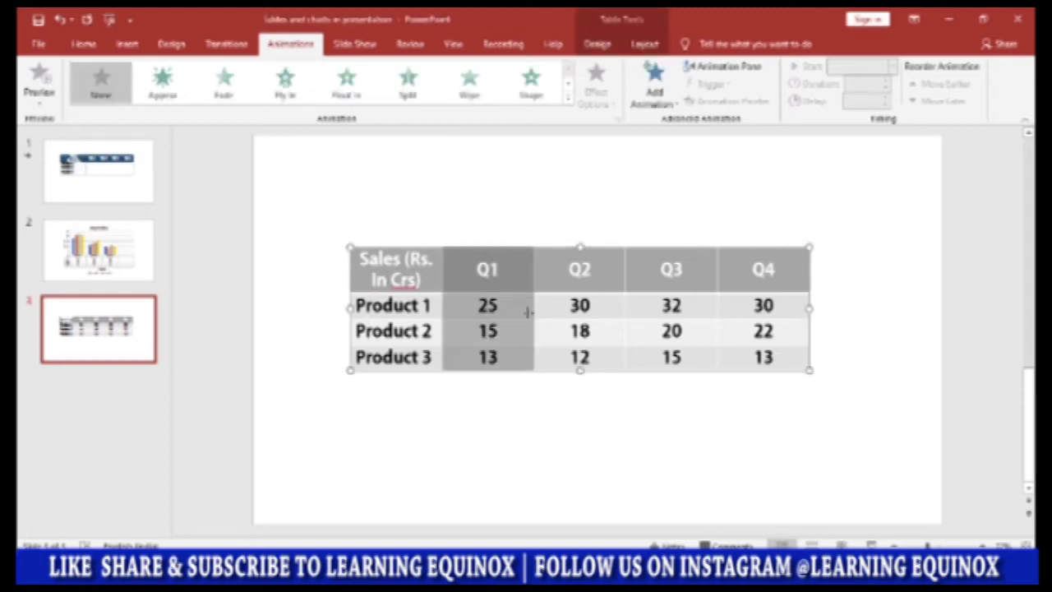
left_click(365, 250)
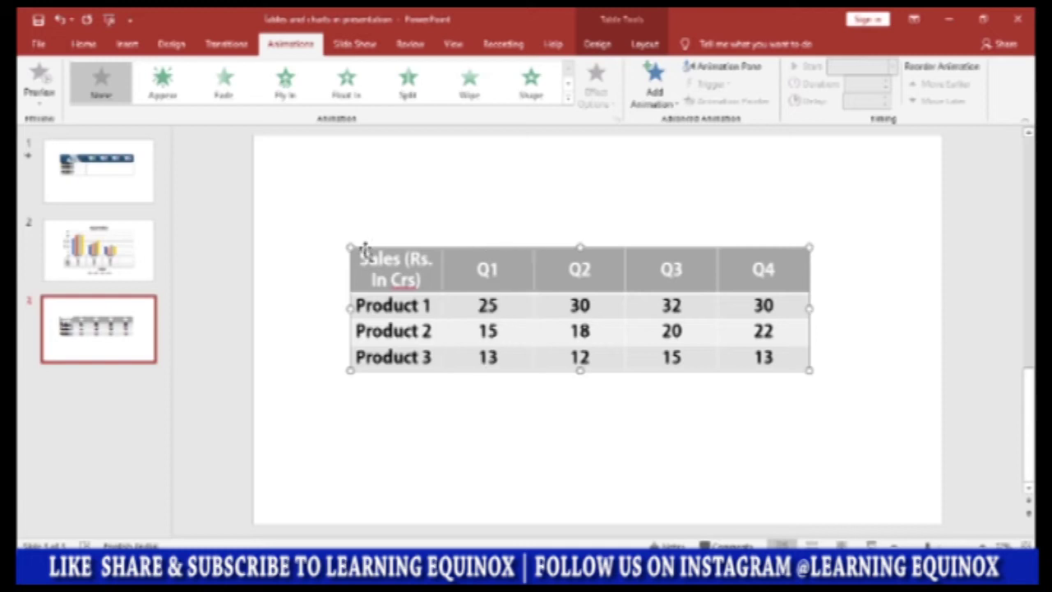
left_click(473, 87)
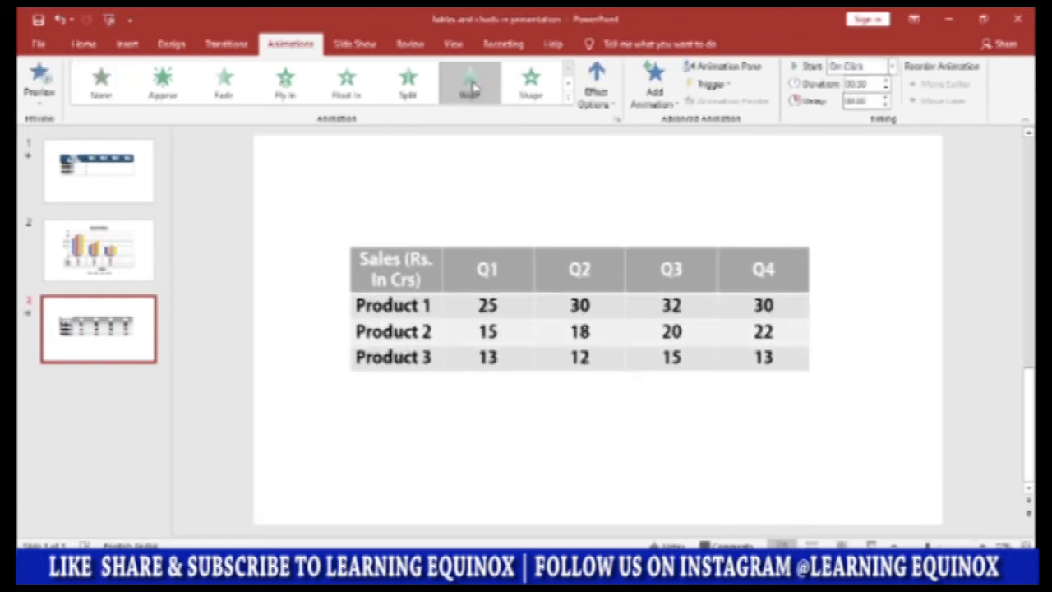
left_click(597, 81)
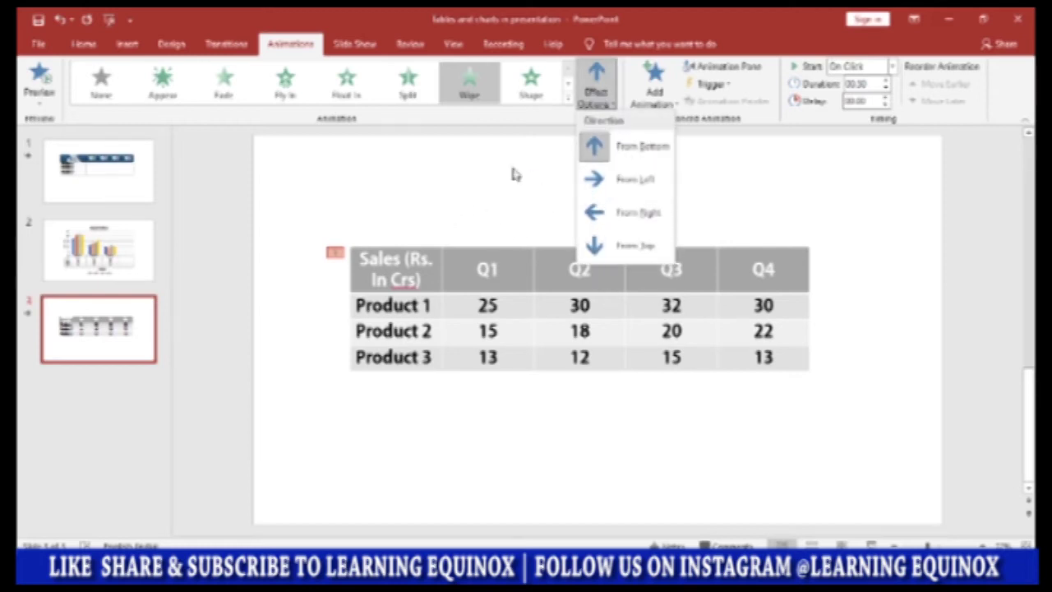
left_click(482, 210)
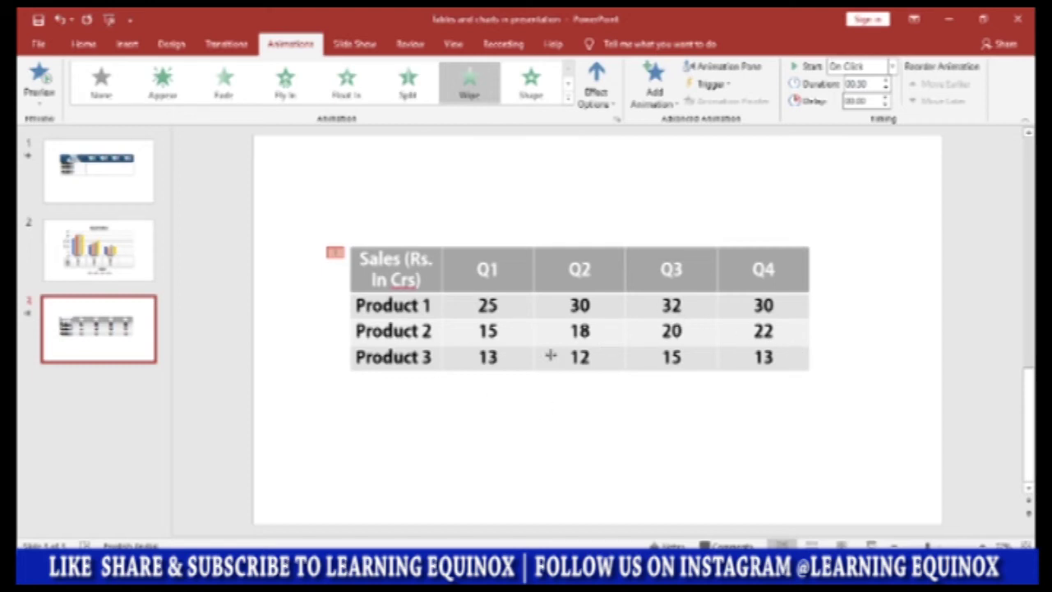
Delete the Wipe animation from the table
left_click(722, 66)
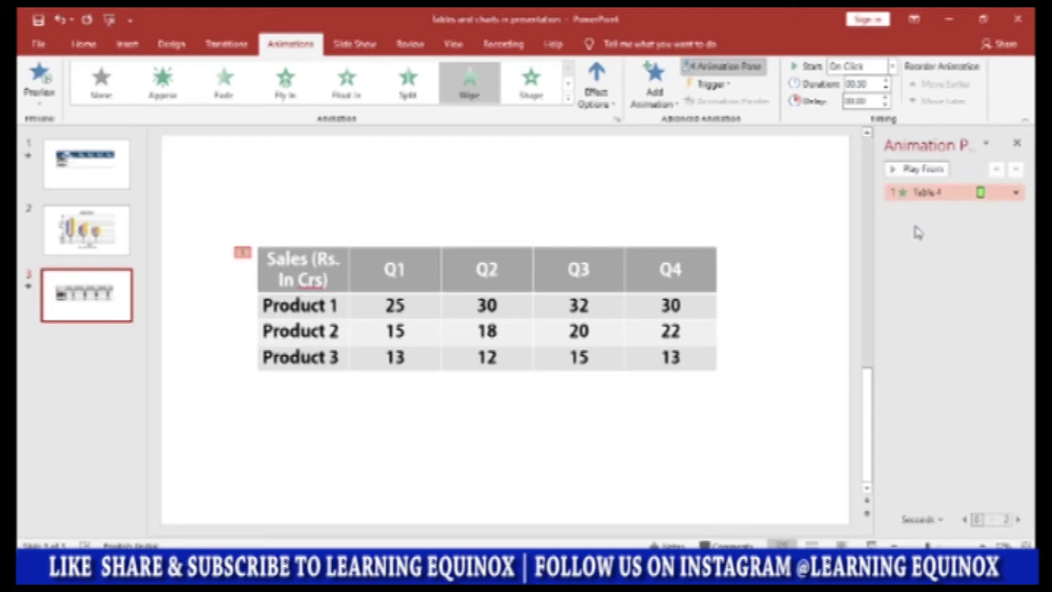
key("Delete")
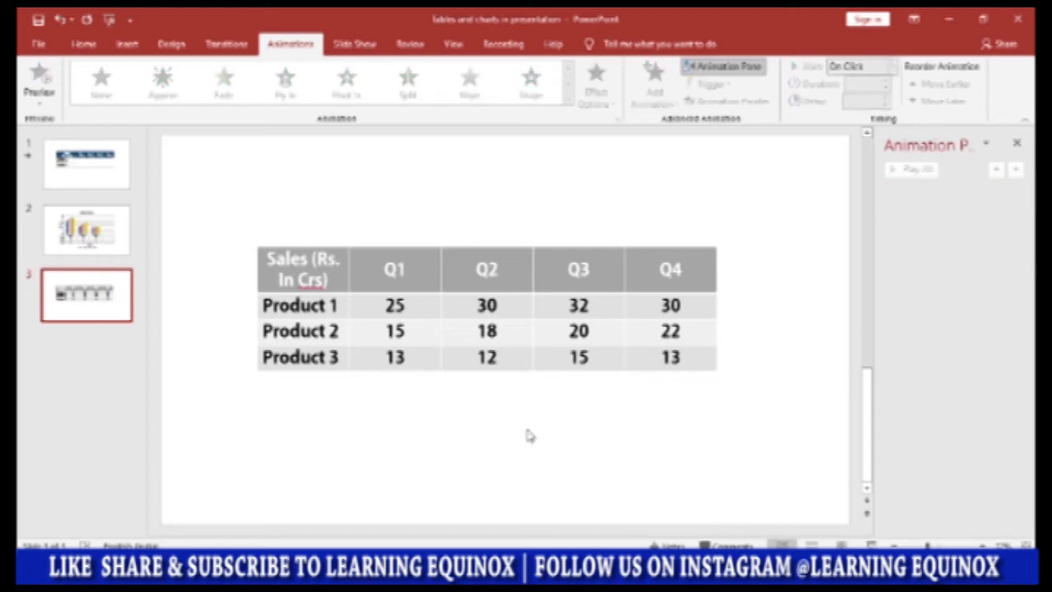
left_click(1017, 143)
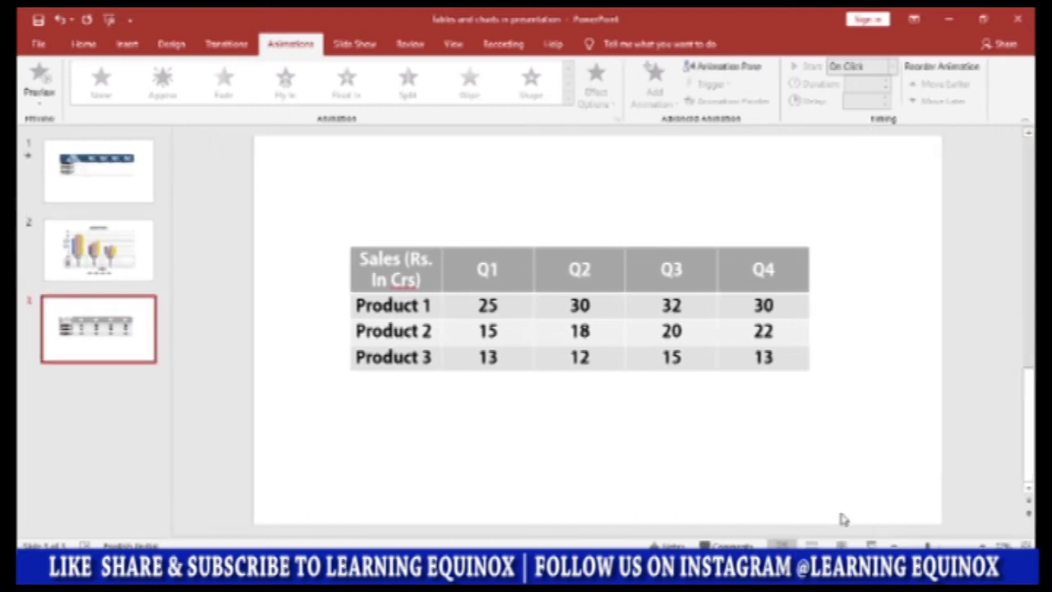
Draw a rectangle about 1.51" high and 1.74" wide that exactly covers the Q1 sales figures of all three products
left_click(82, 44)
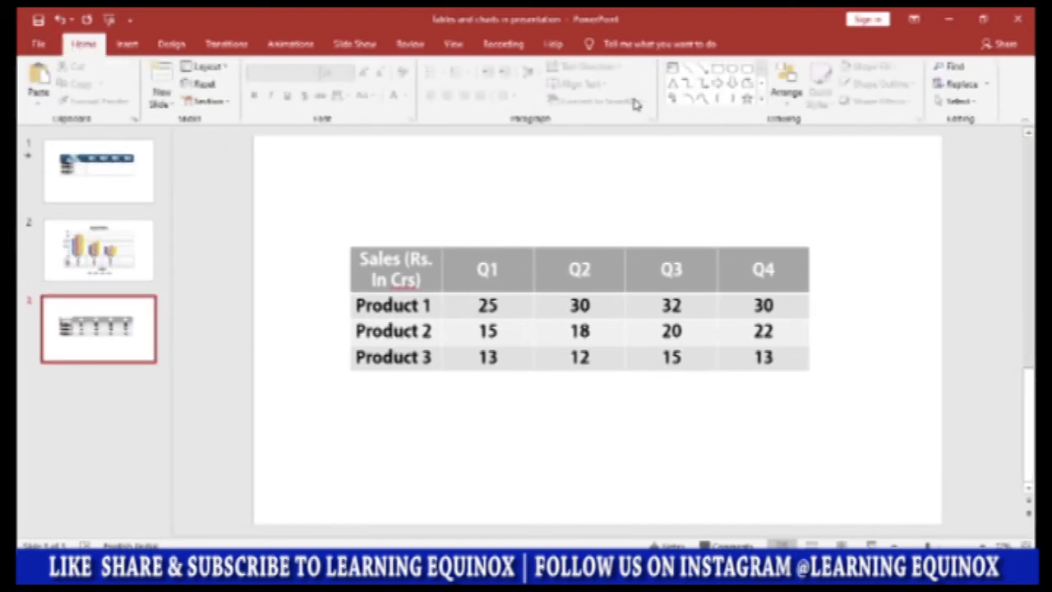
left_click(716, 70)
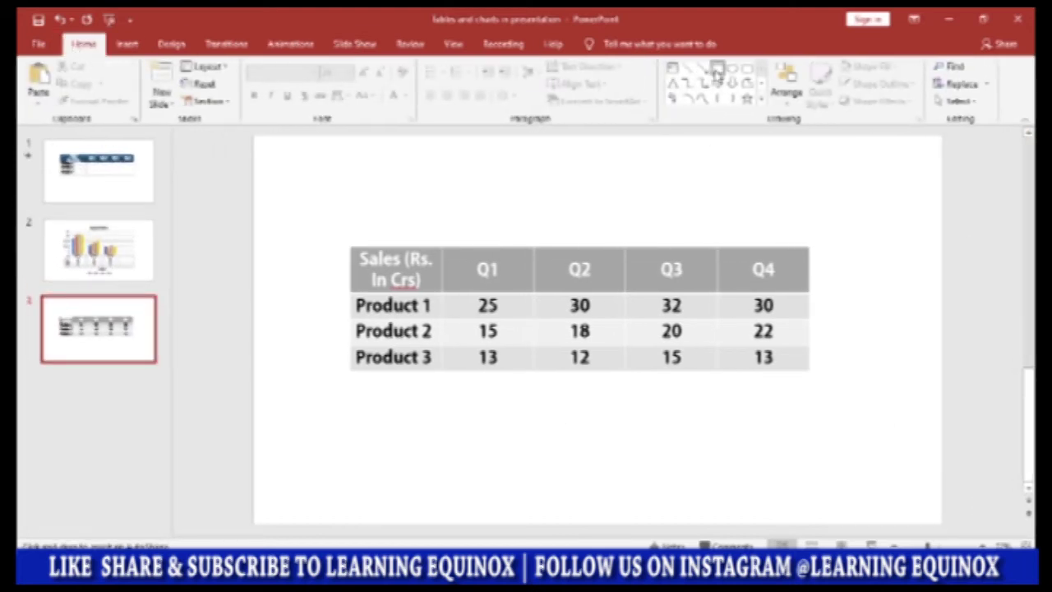
mouse_move(442, 292)
left_mouse_down()
mouse_move(519, 338)
mouse_move(531, 373)
left_mouse_up()
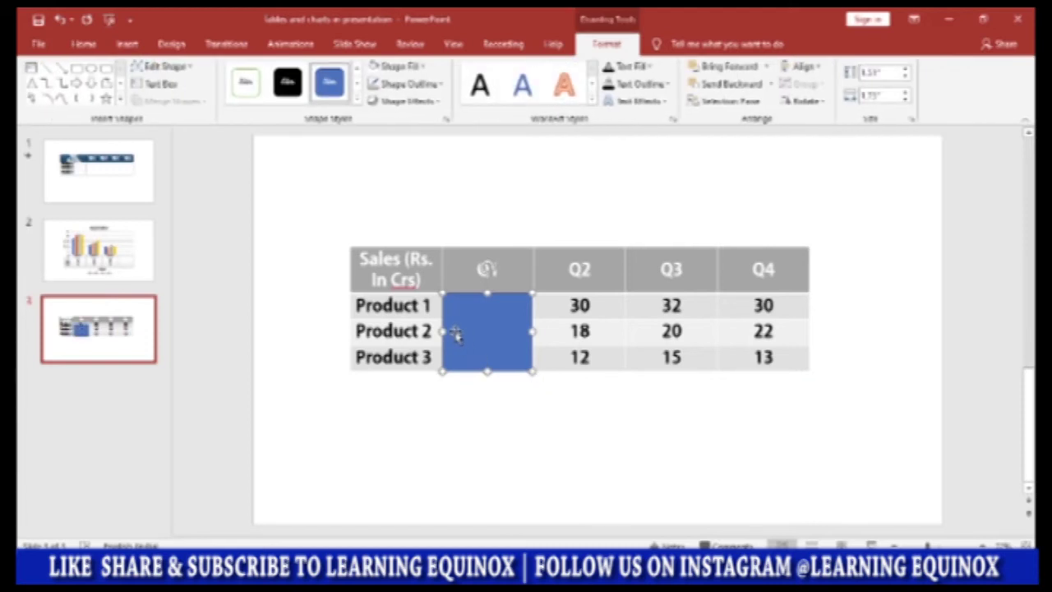
key("ctrl+z")
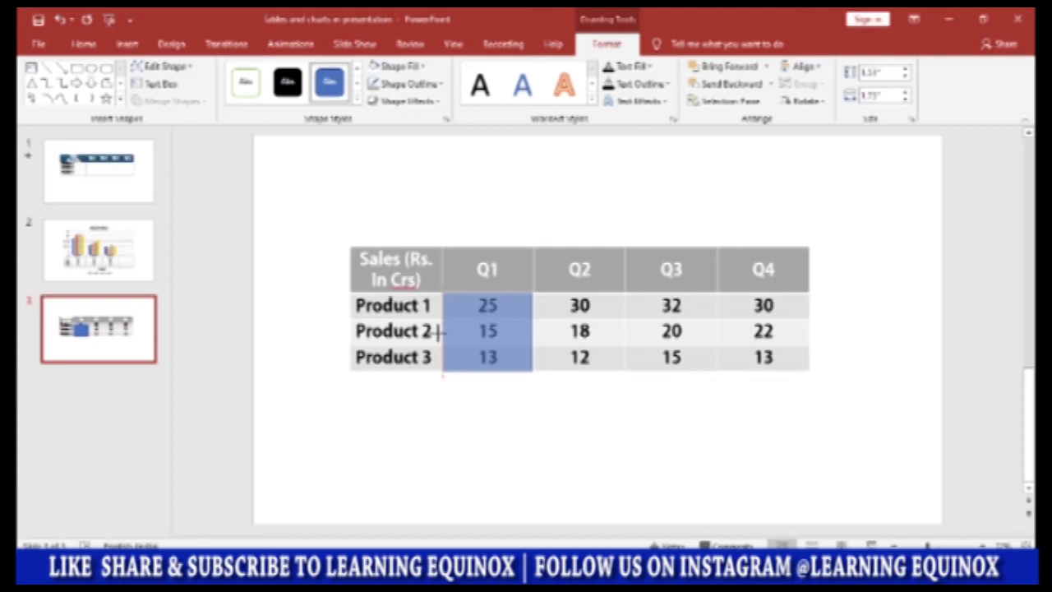
key("ctrl+y")
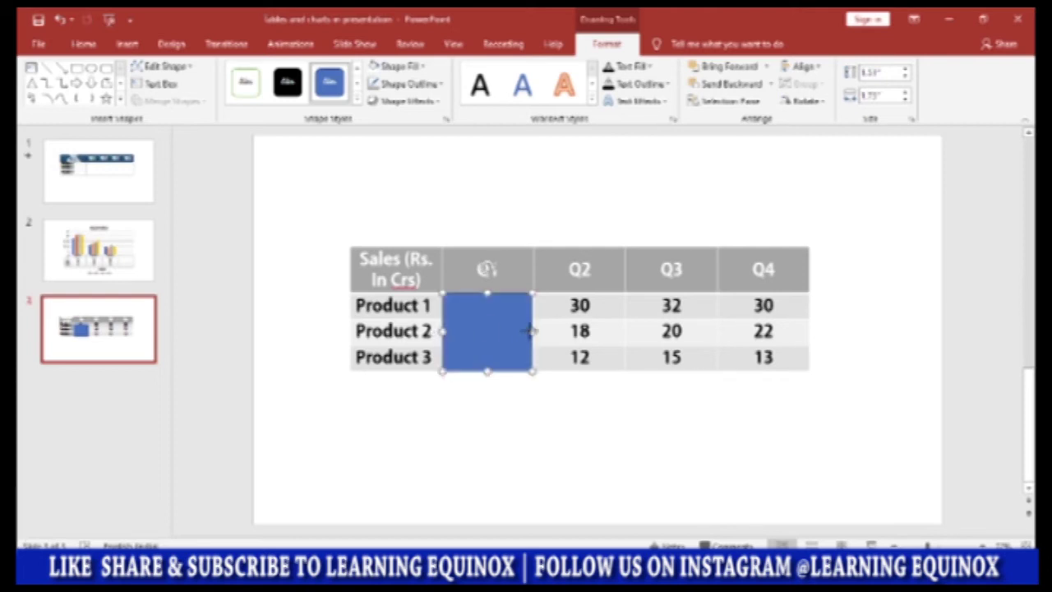
key("ctrl+y")
key("ctrl+z")
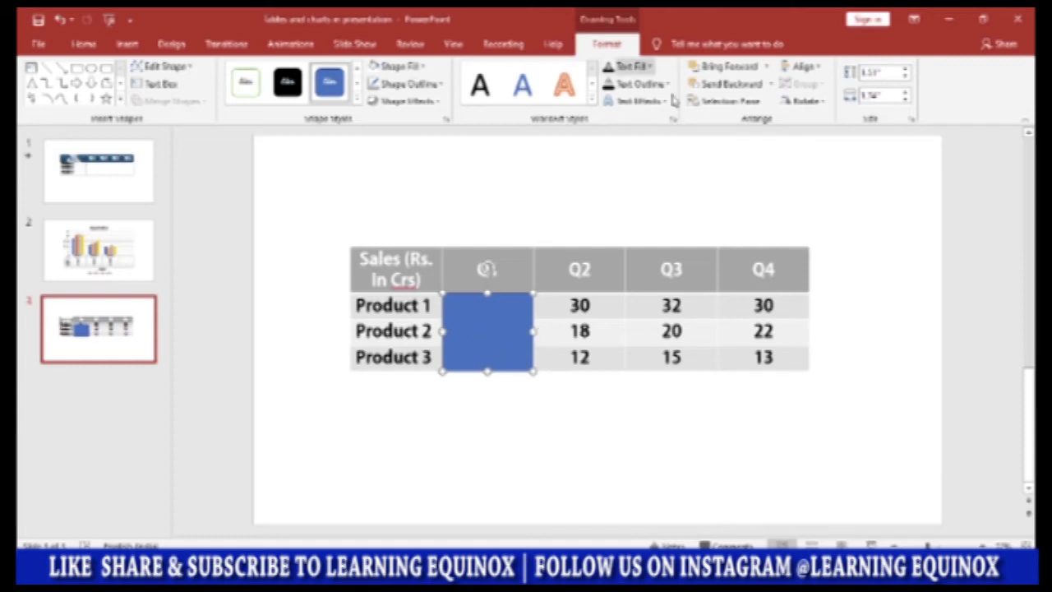
Fill the rectangle over the Q1 figures with the light grey theme colour and remove its outline
left_click(423, 67)
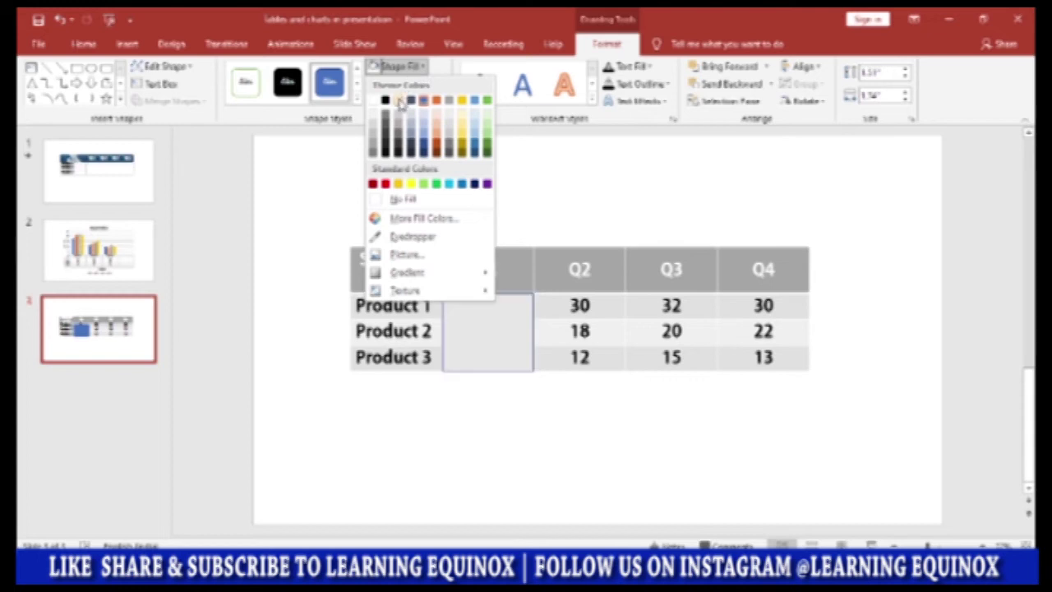
left_click(400, 101)
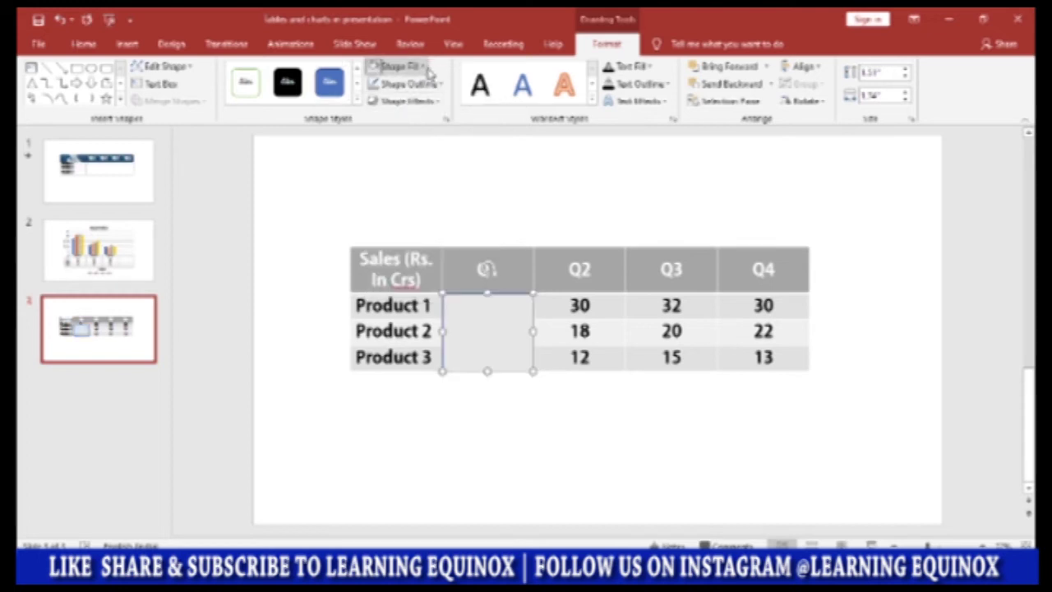
left_click(424, 69)
left_click(415, 84)
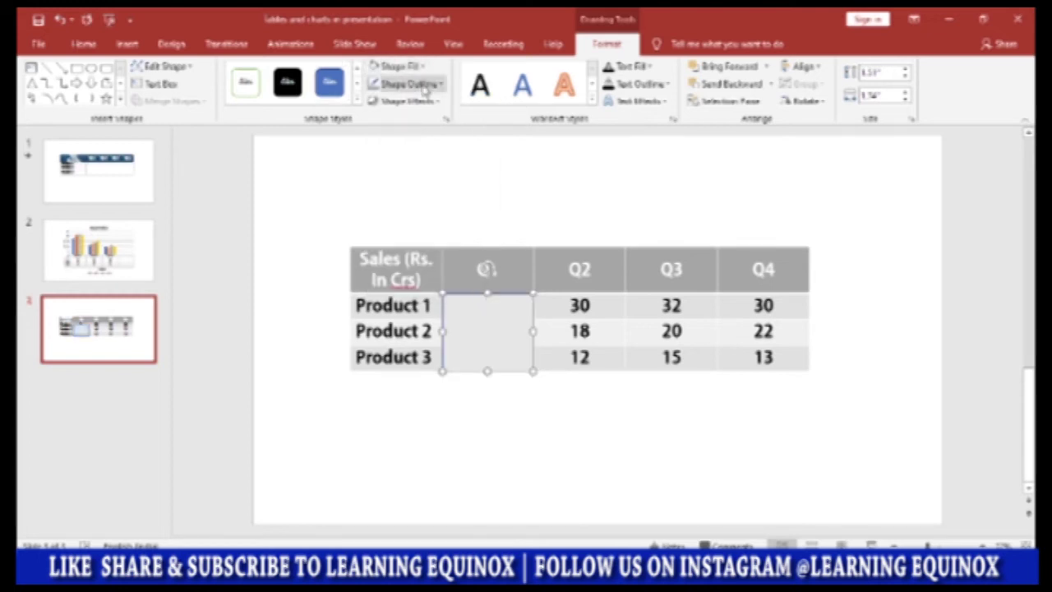
left_click(408, 83)
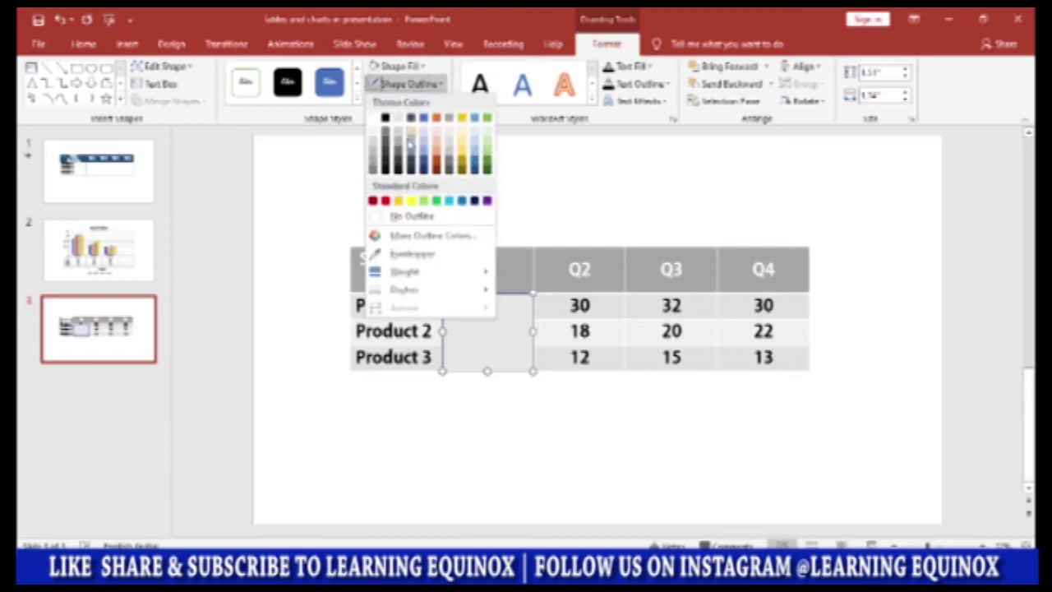
left_click(400, 216)
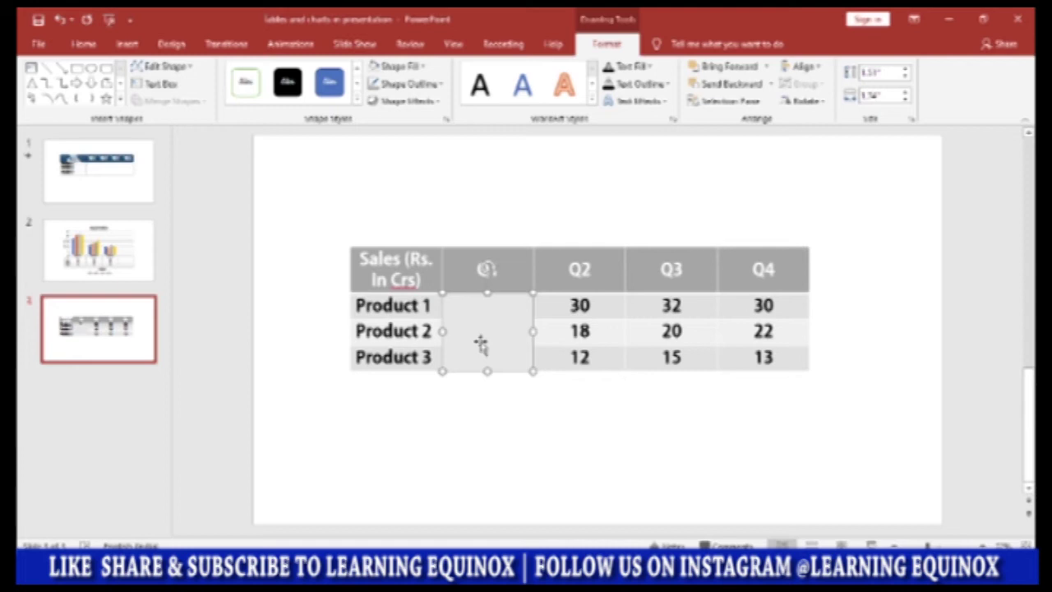
Set the fill transparency of the rectangle over the Q1 figures to 4%
right_click(481, 344)
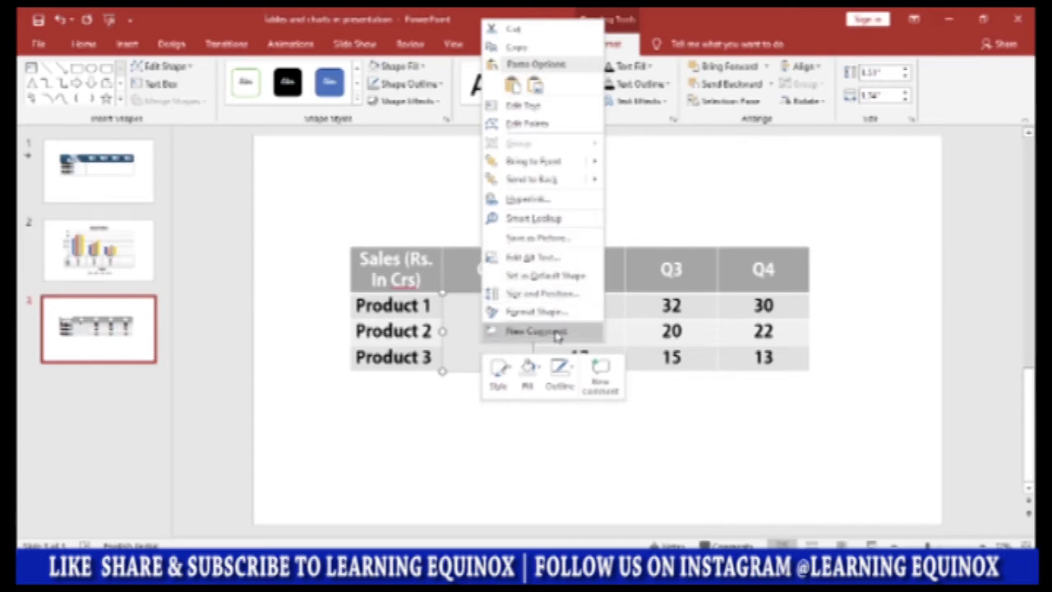
left_click(536, 311)
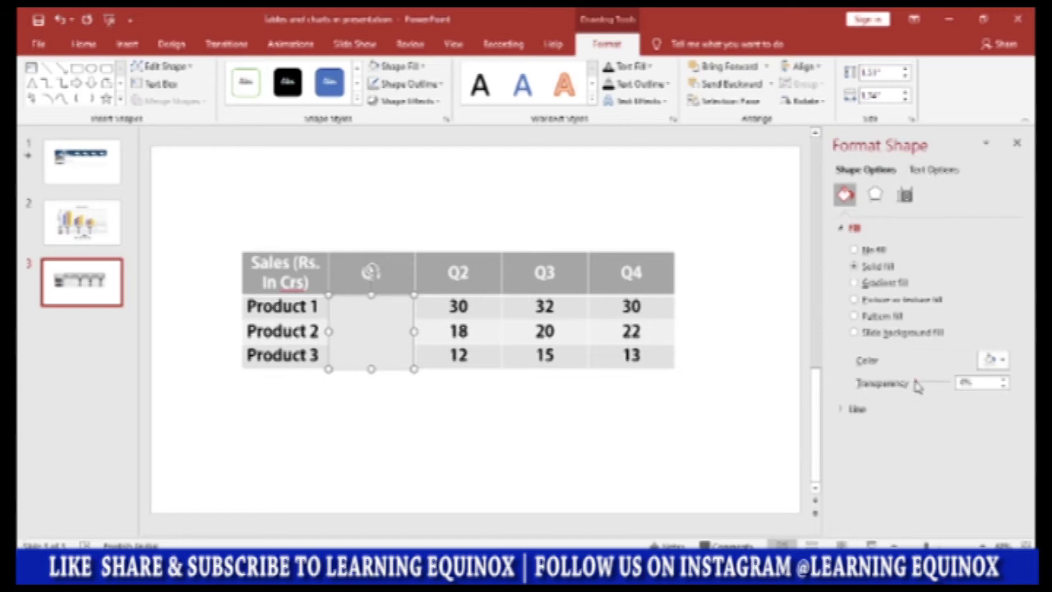
left_click_drag(918, 386, 919, 389)
left_click(554, 446)
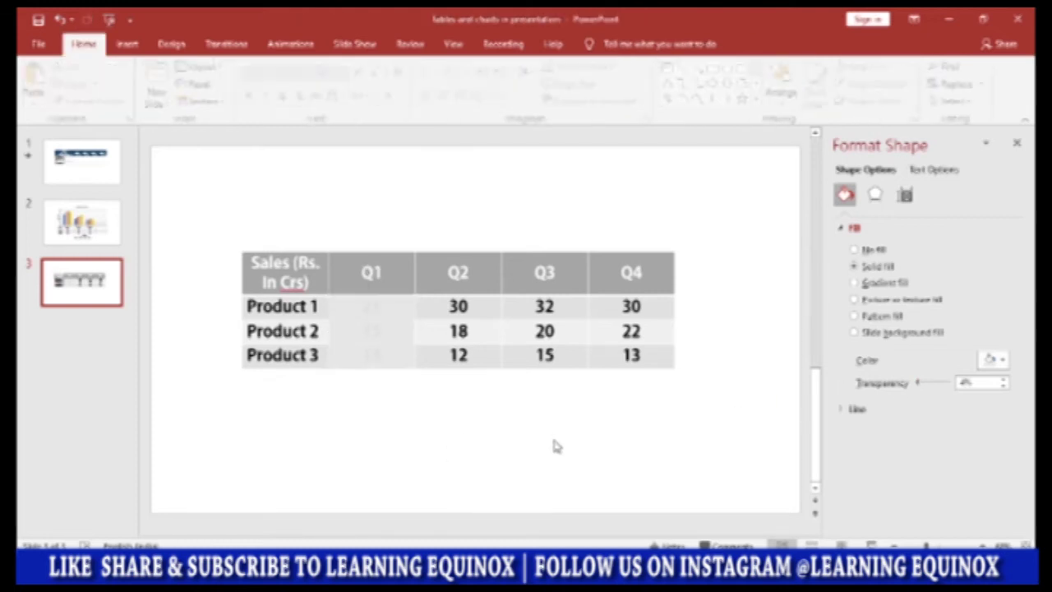
left_click(1017, 143)
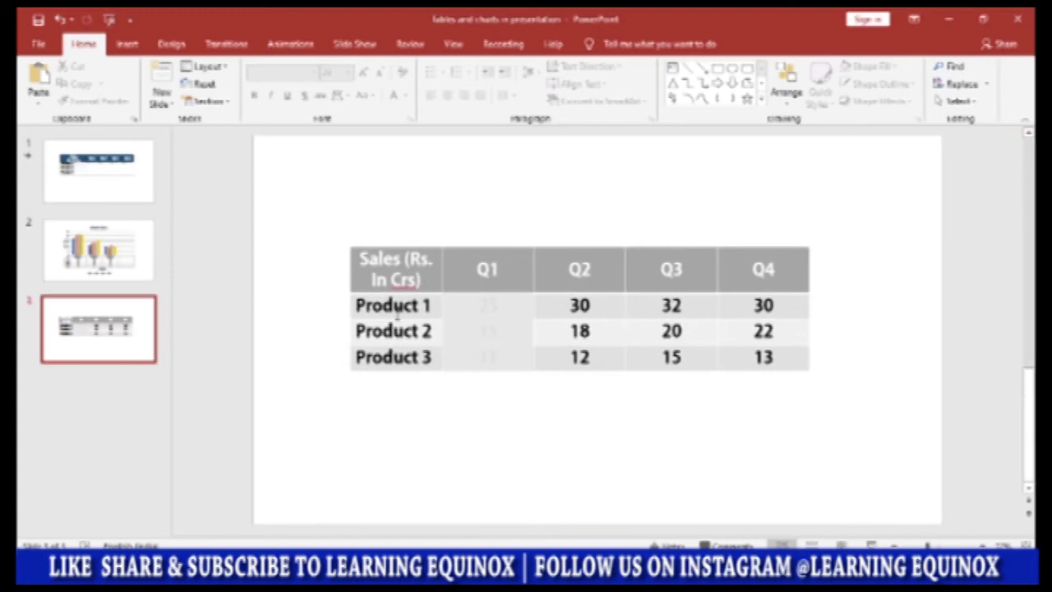
Copy the grey rectangle over the Q1 figures and paste three duplicates of it
left_click(461, 326)
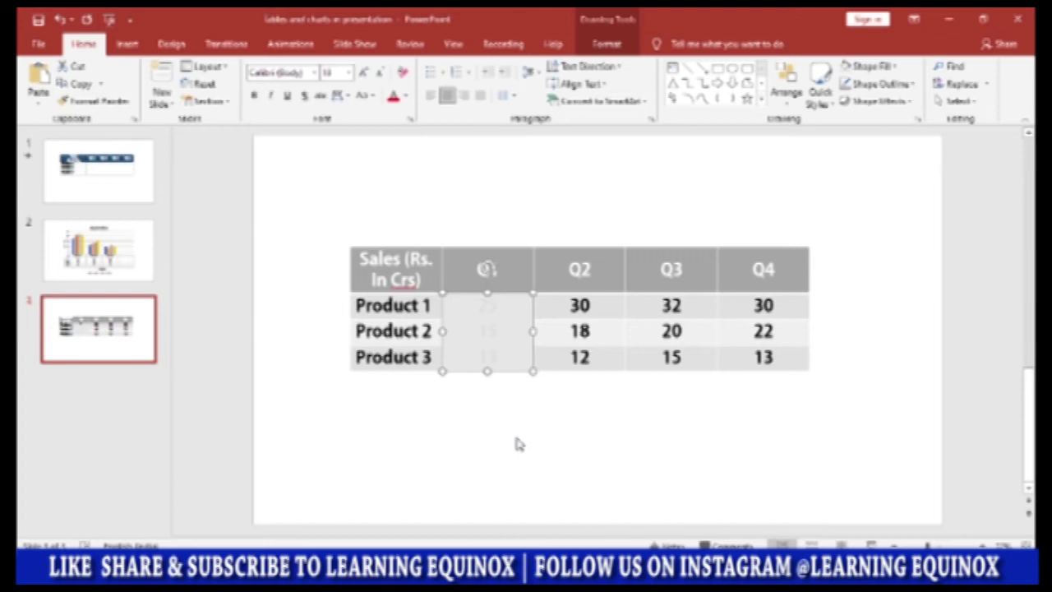
key("ctrl+c")
key("ctrl+v")
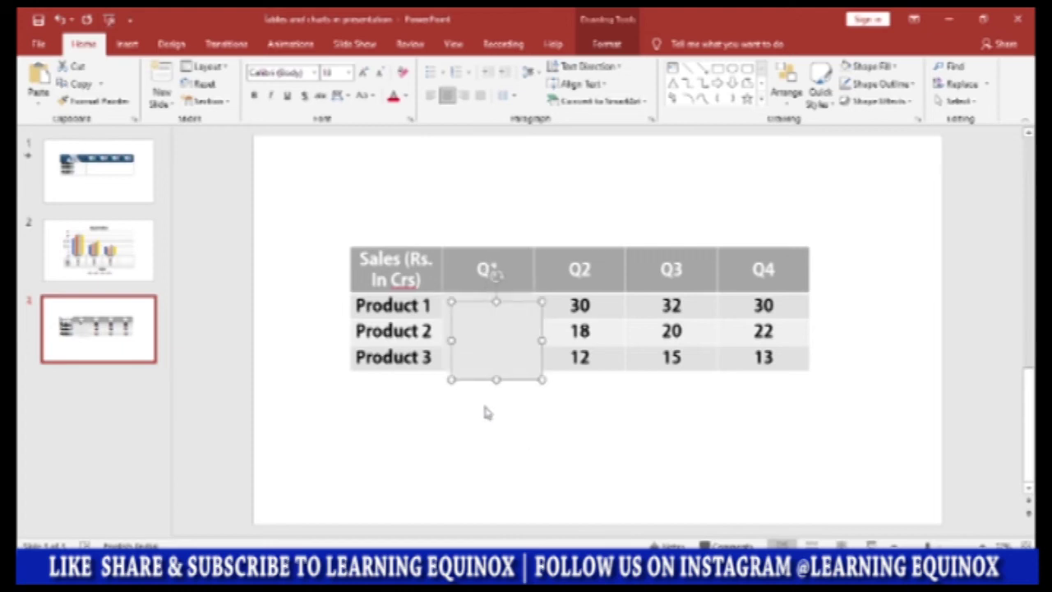
key("ctrl+v")
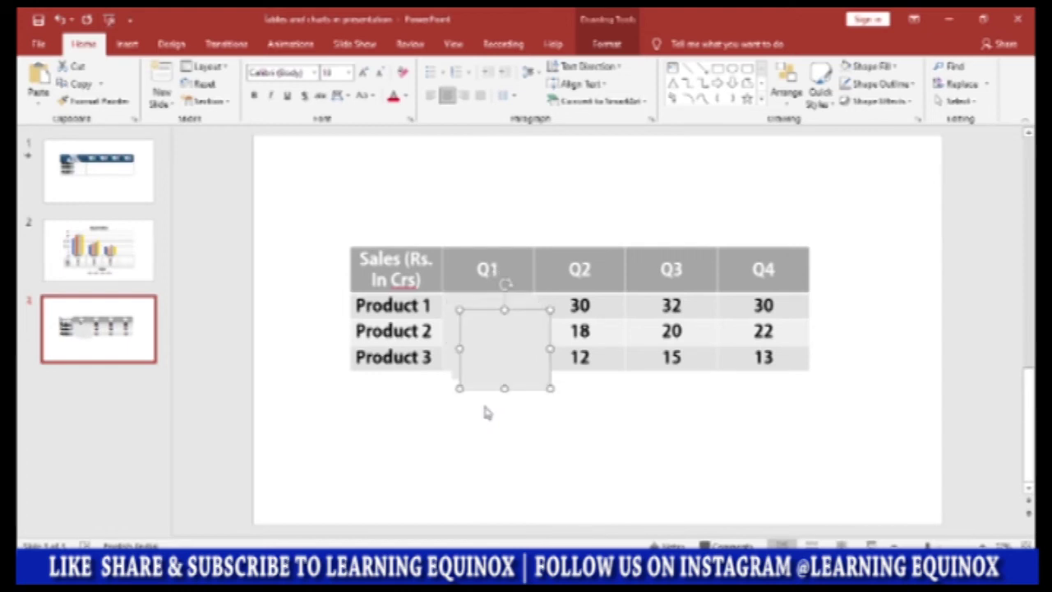
key("ctrl+v")
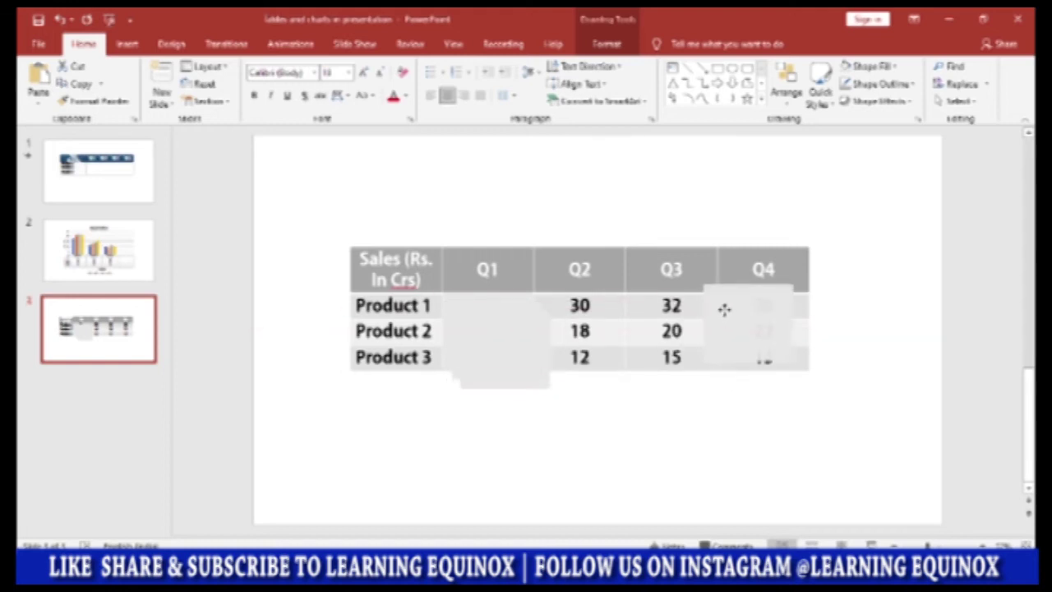
Position the duplicated rectangles so that they cover the sales figures in the Q2, Q3 and Q4 columns
left_click(741, 319)
left_click_drag(526, 340, 684, 325)
key("ctrl+z")
left_click_drag(482, 336, 566, 322)
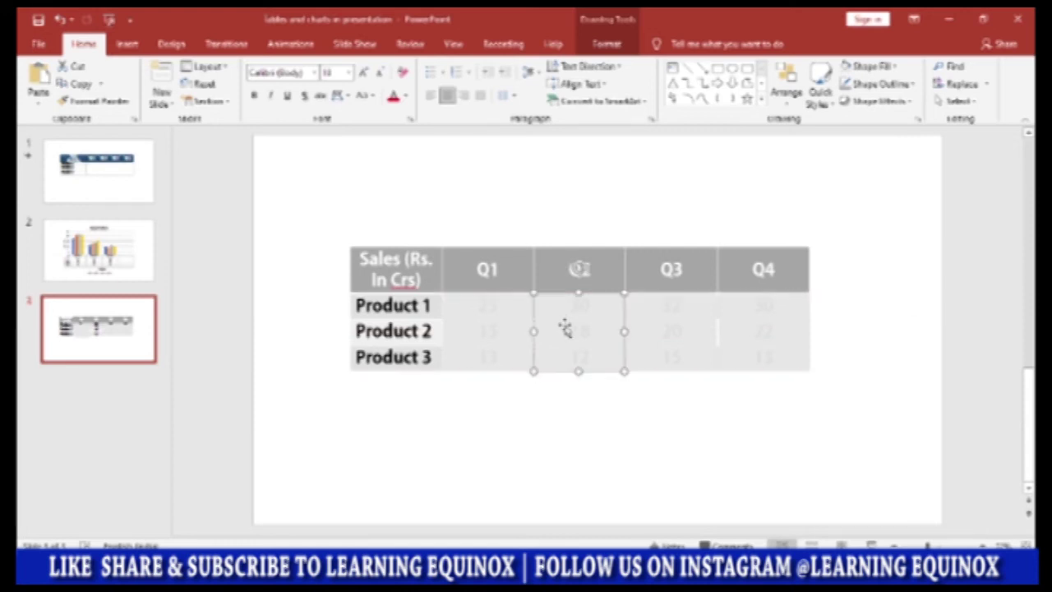
left_click(741, 338)
left_click_drag(741, 338, 740, 337)
left_click(669, 411)
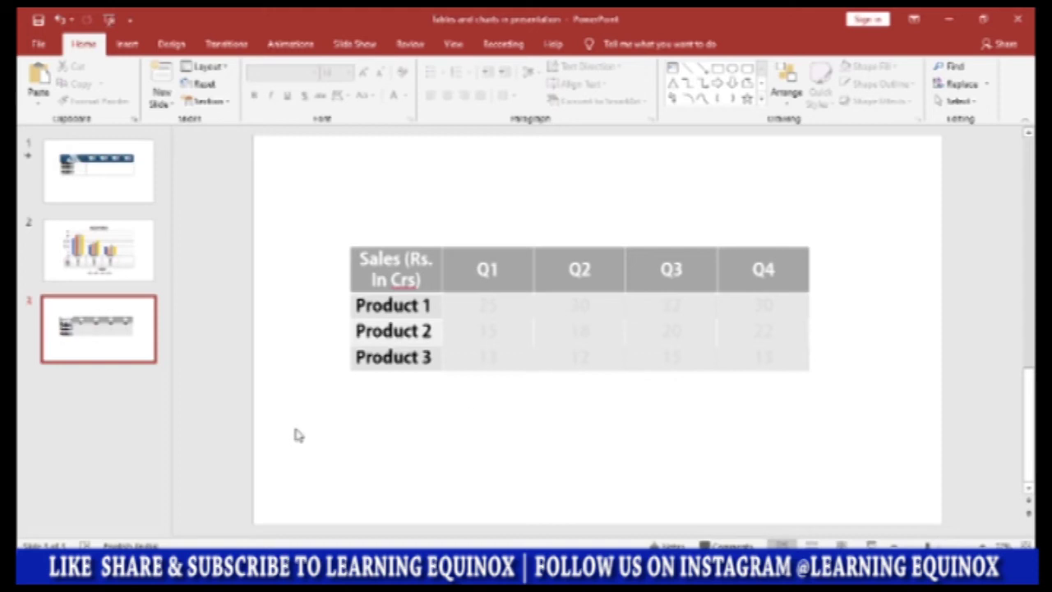
Apply the Wipe exit animation to the rectangle over the Q1 figures with the direction From Left
left_click(282, 49)
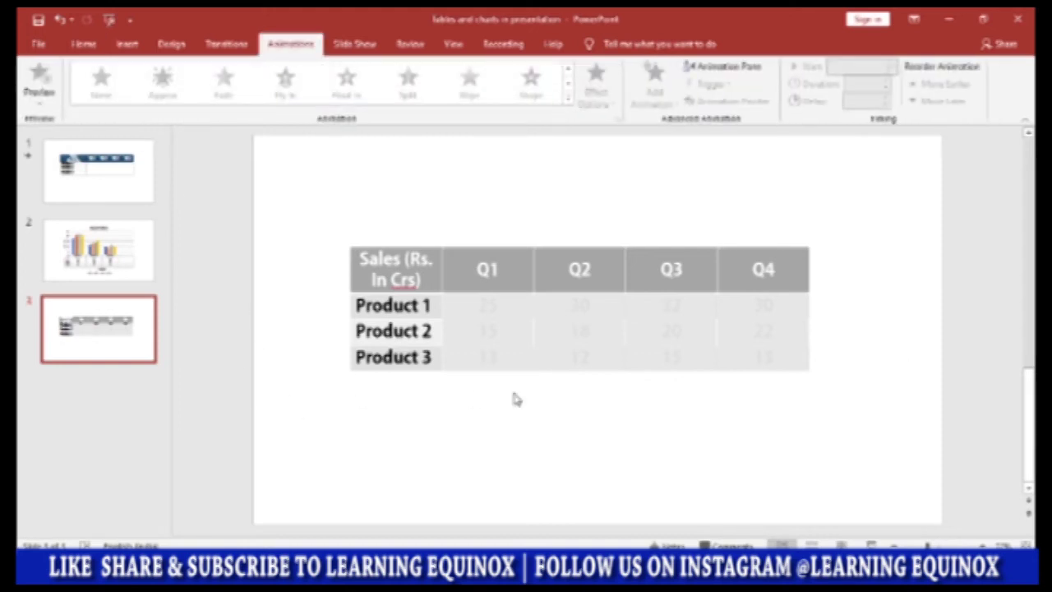
left_click(490, 330)
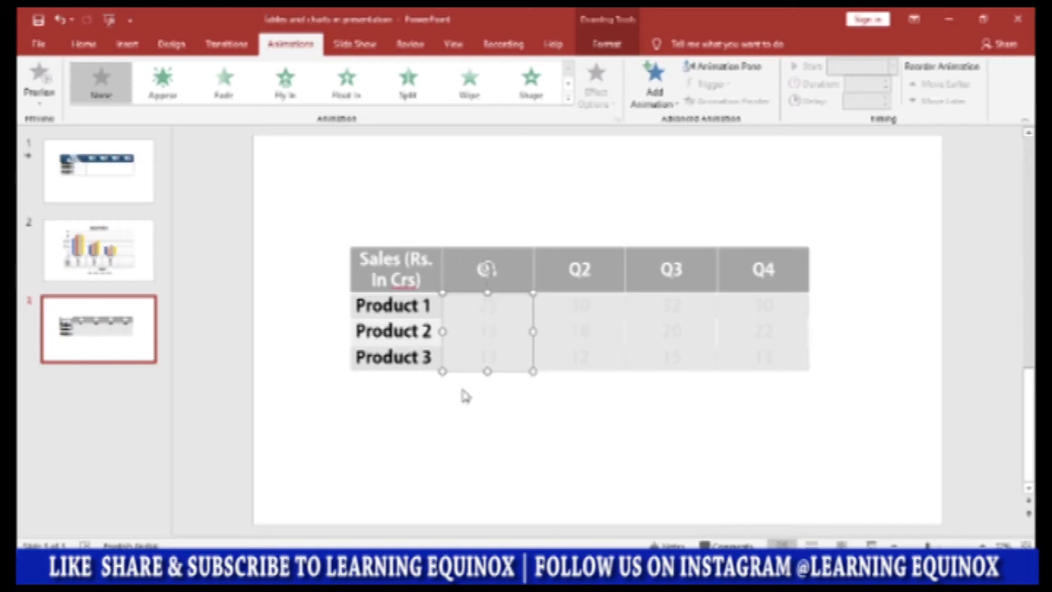
left_click(567, 98)
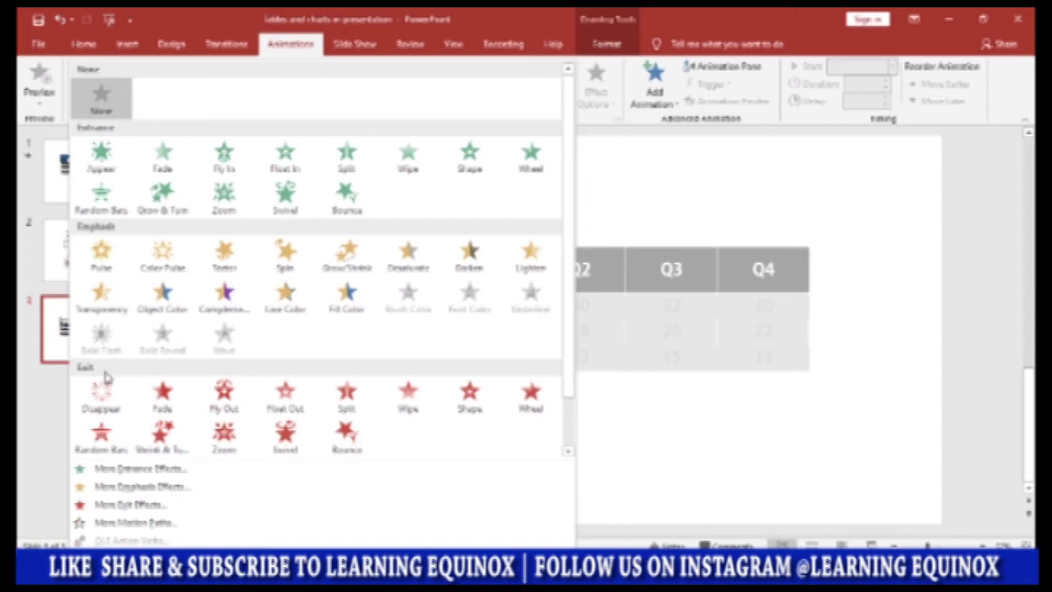
left_click(410, 402)
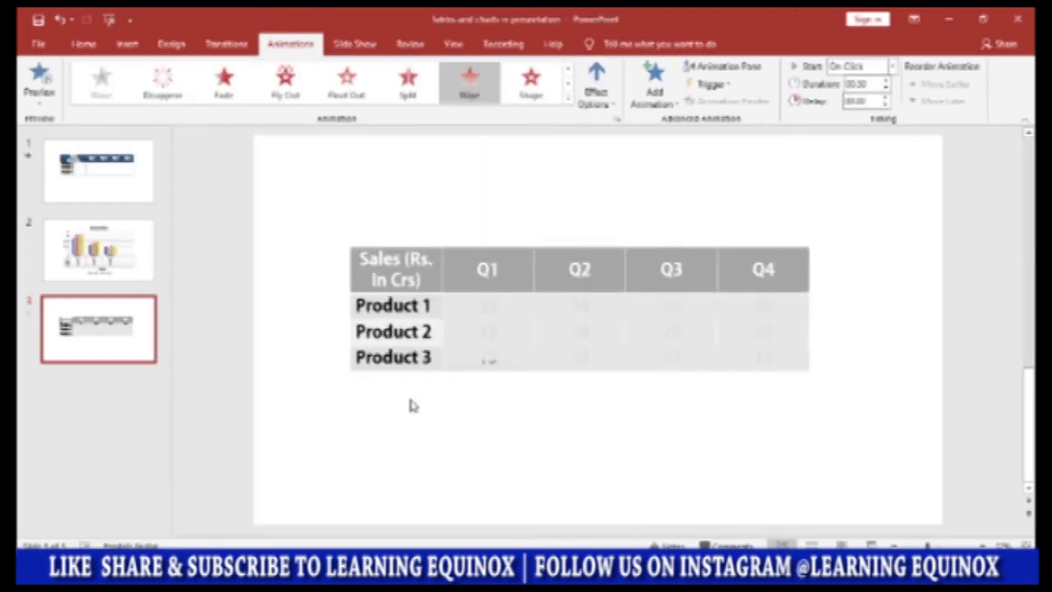
left_click(603, 96)
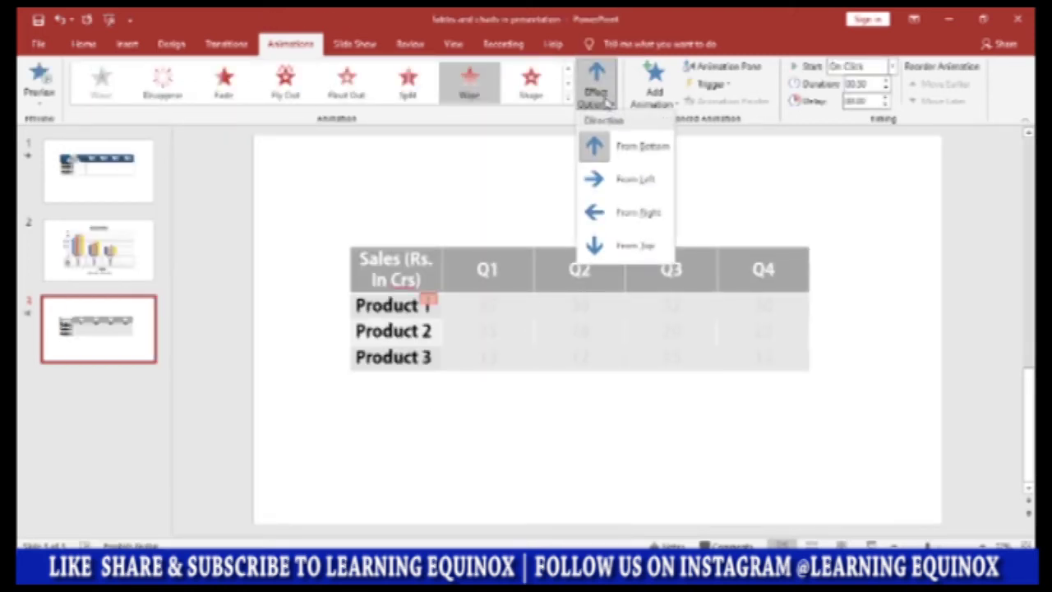
left_click(609, 178)
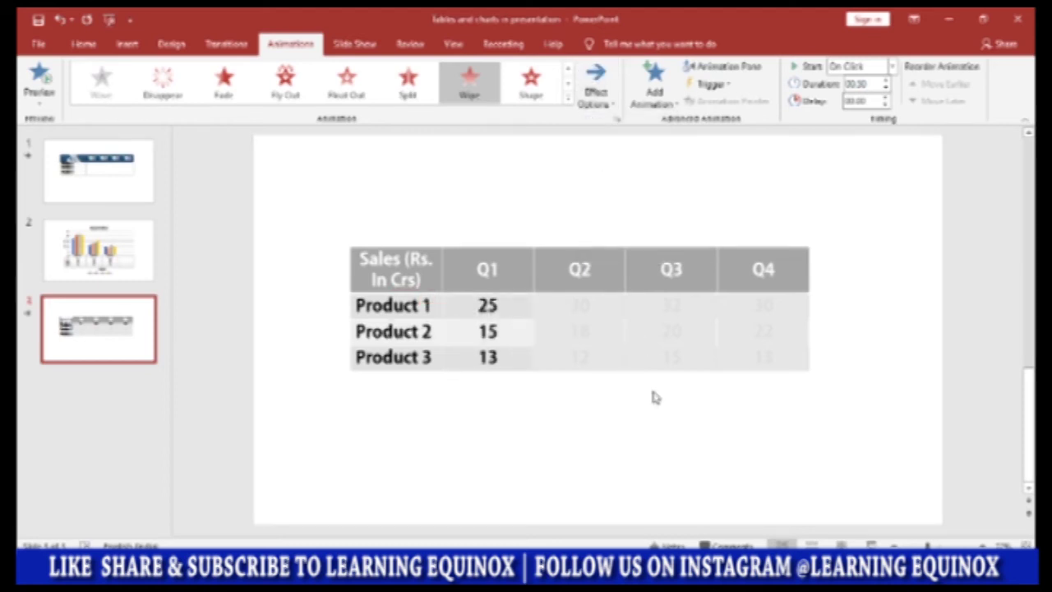
Apply the Wipe exit animation to the rectangle over the Q2 figures with the direction From Left
left_click(559, 330)
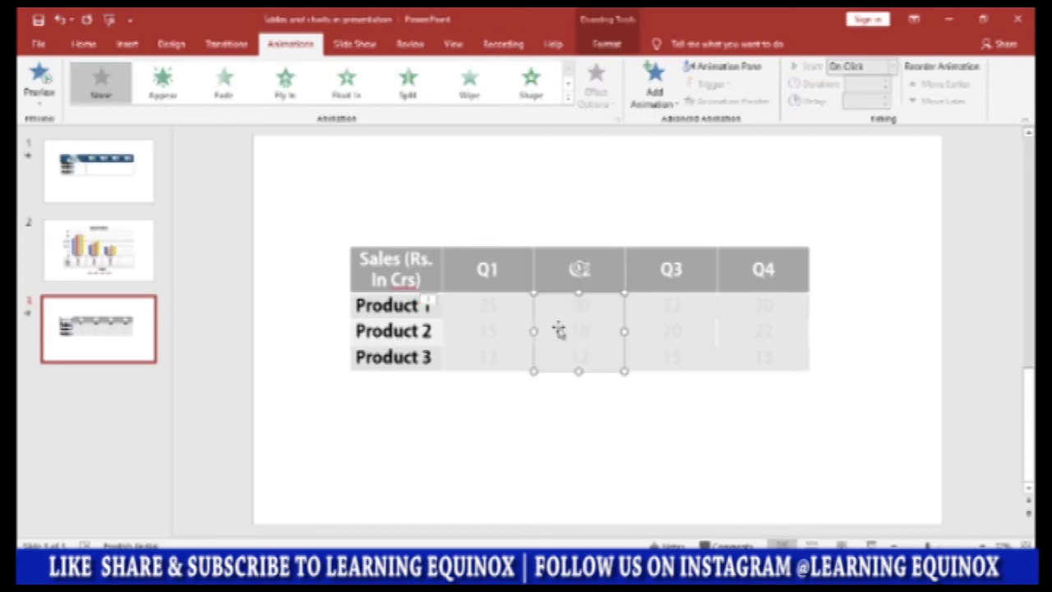
left_click(567, 98)
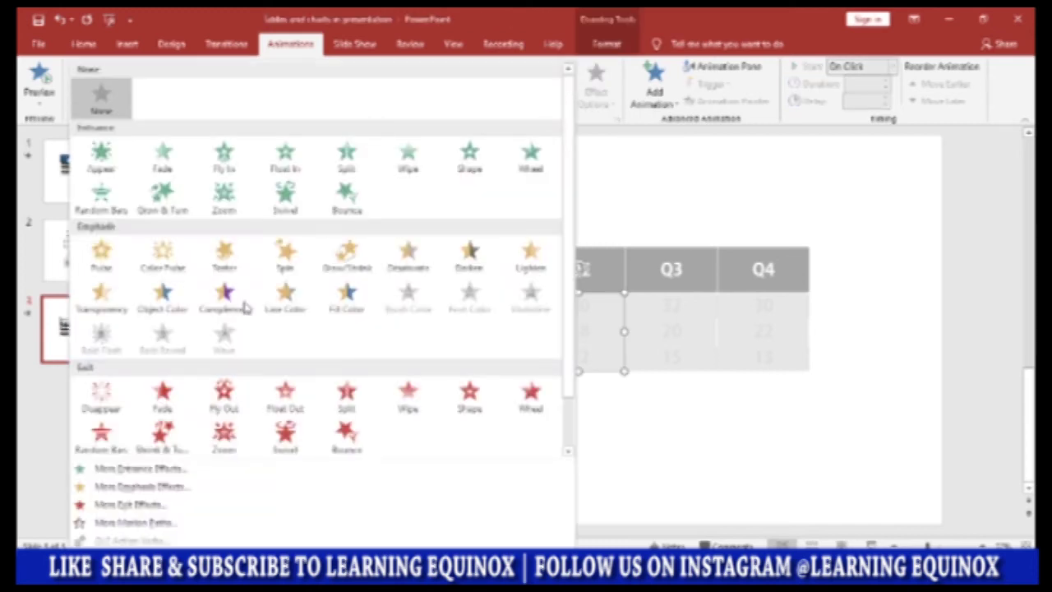
left_click(409, 403)
left_click(596, 89)
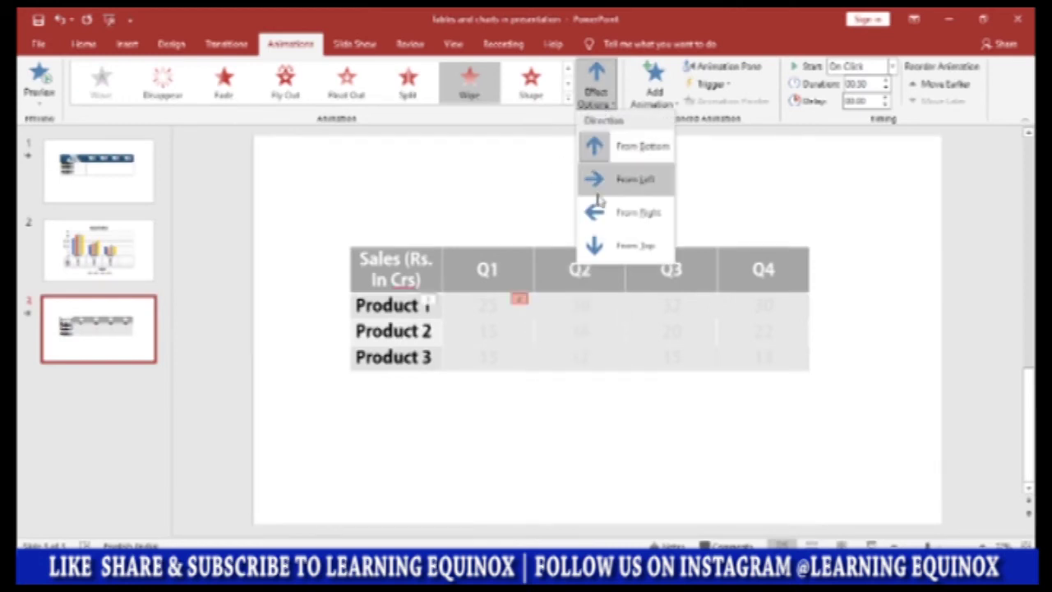
left_click(632, 180)
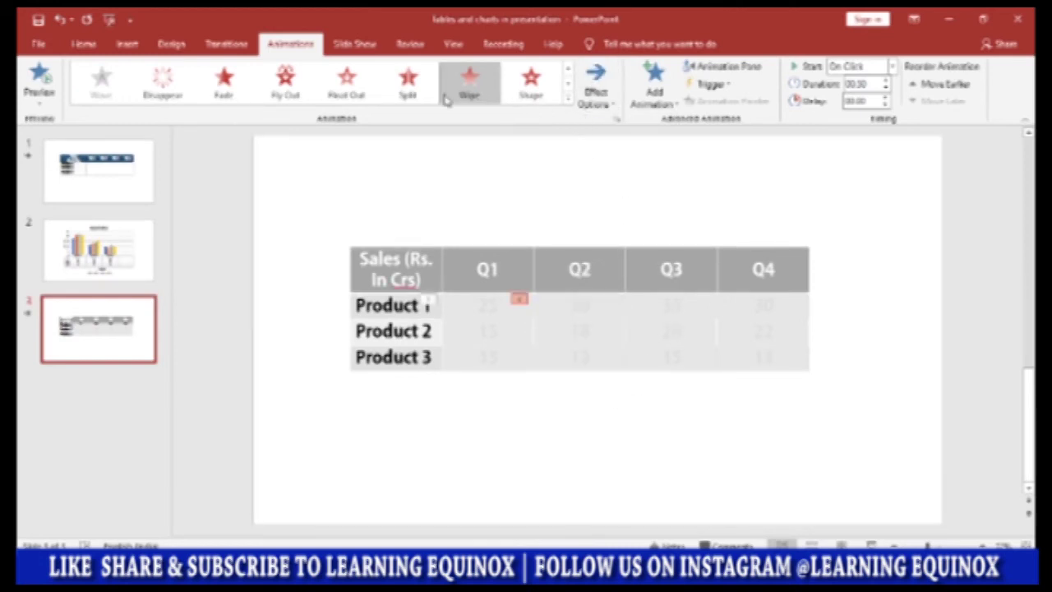
Reapply the Wipe exit animation to the Q2 rectangle and set its direction to From Left again
left_click(568, 99)
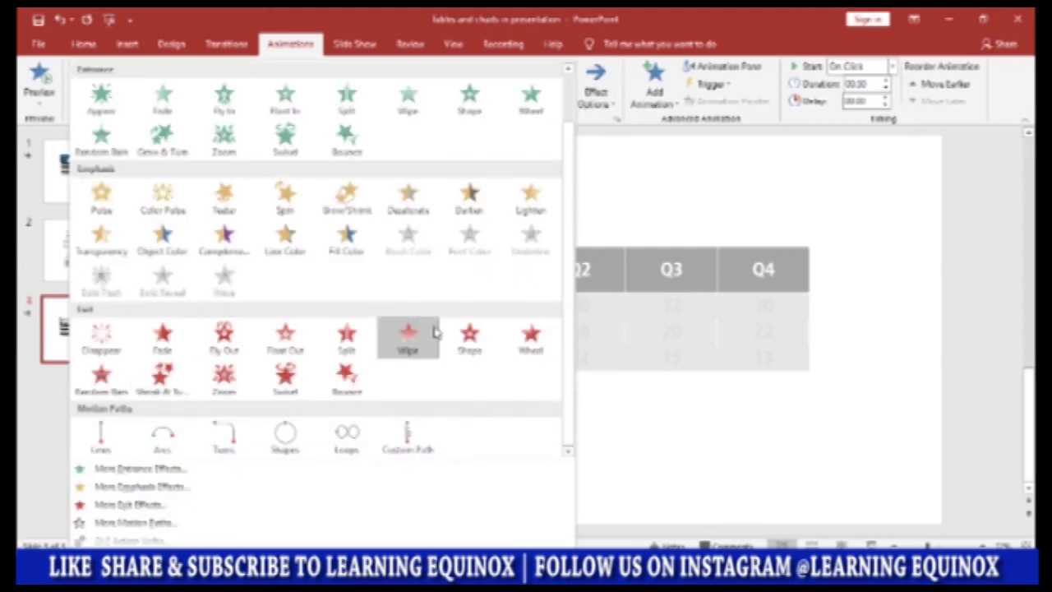
left_click(410, 342)
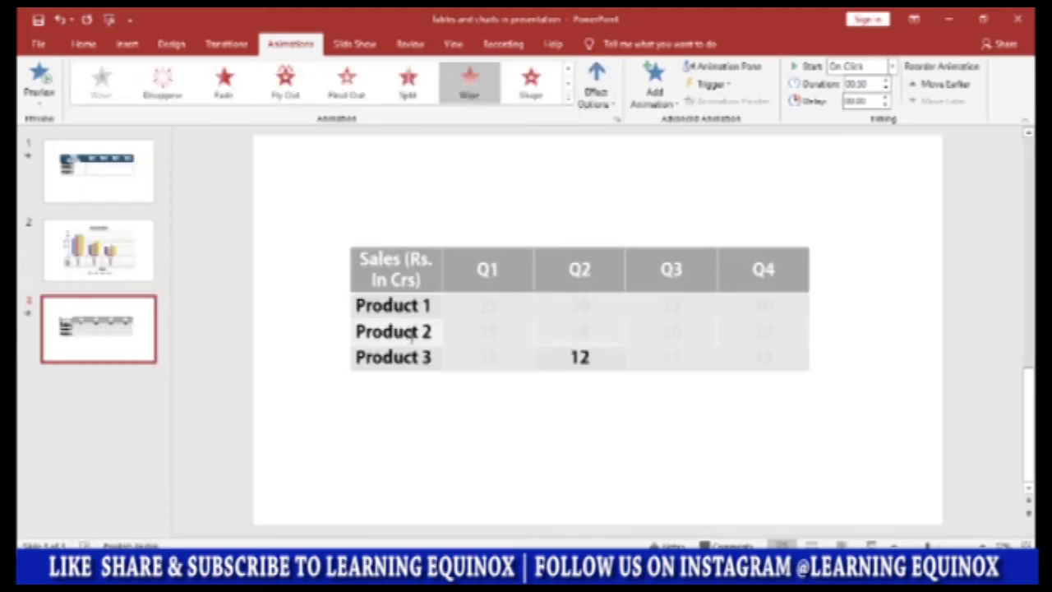
left_click(597, 113)
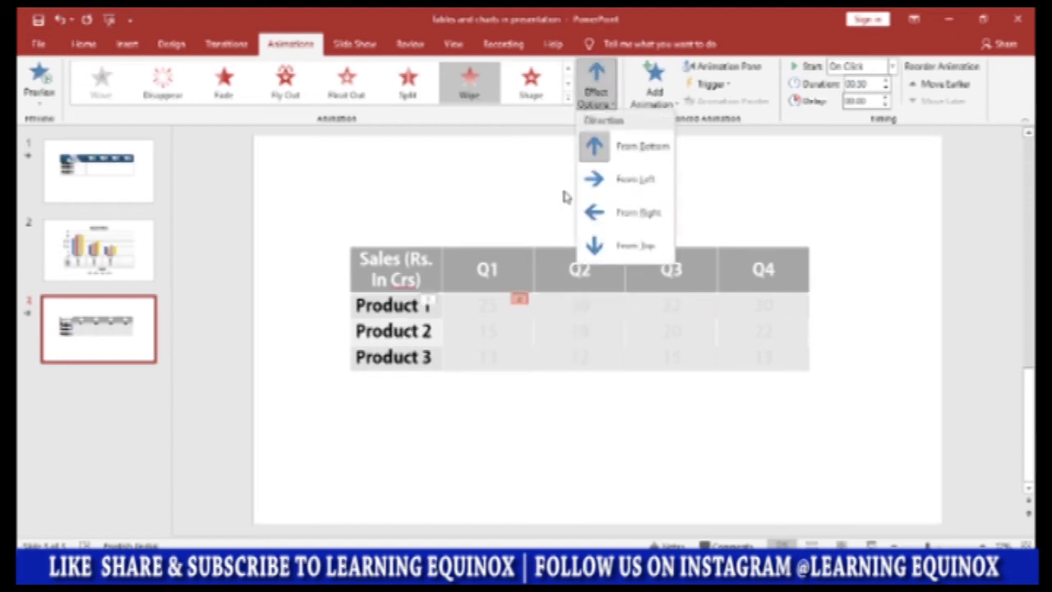
left_click(623, 179)
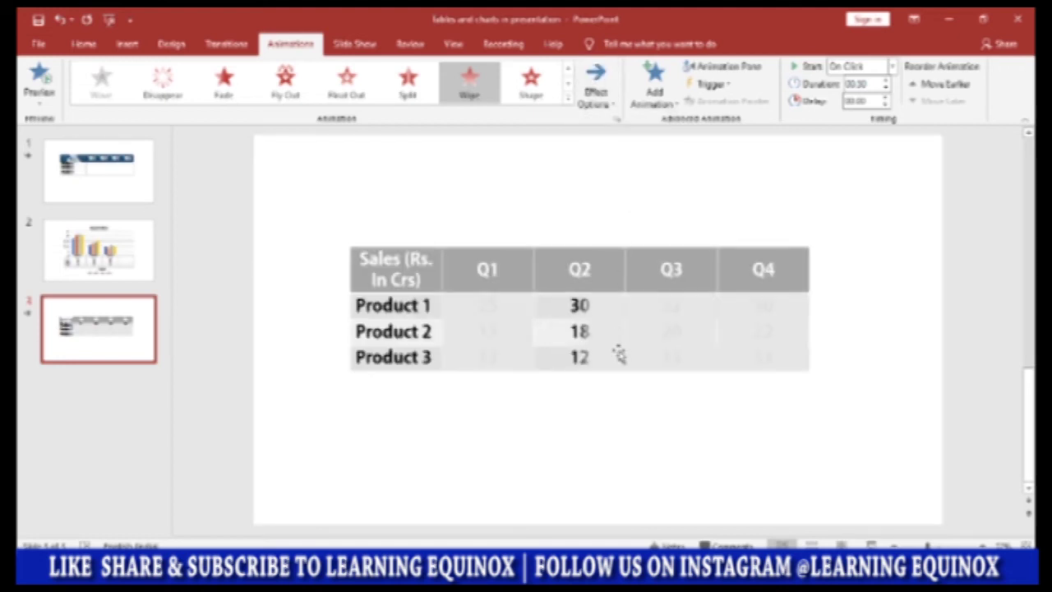
Apply the Wipe exit animation to the rectangle over the Q3 figures with the direction From Left
left_click(663, 327)
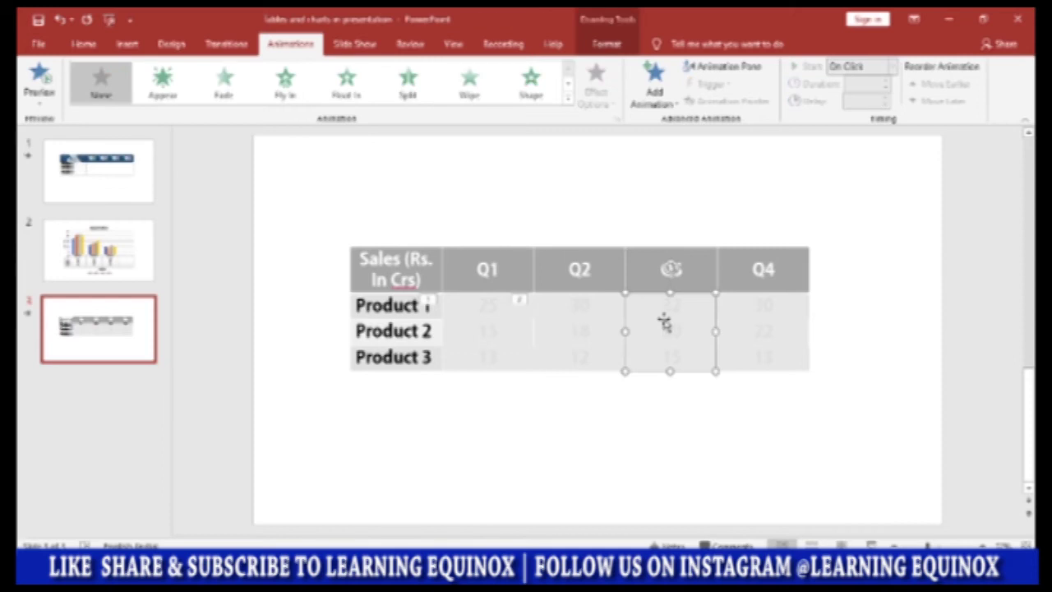
left_click(569, 98)
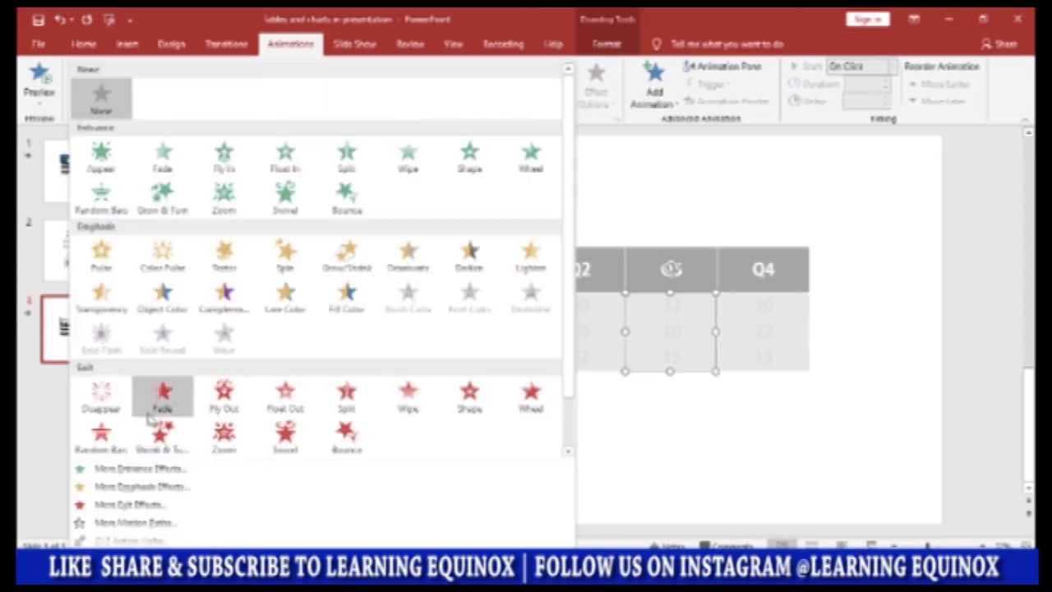
left_click(424, 409)
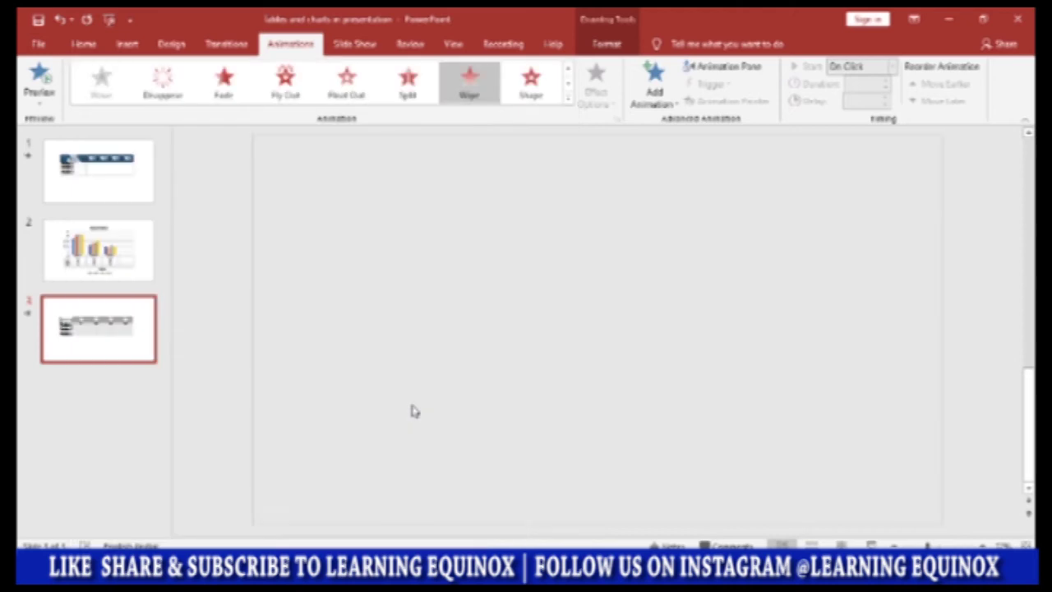
left_click(588, 98)
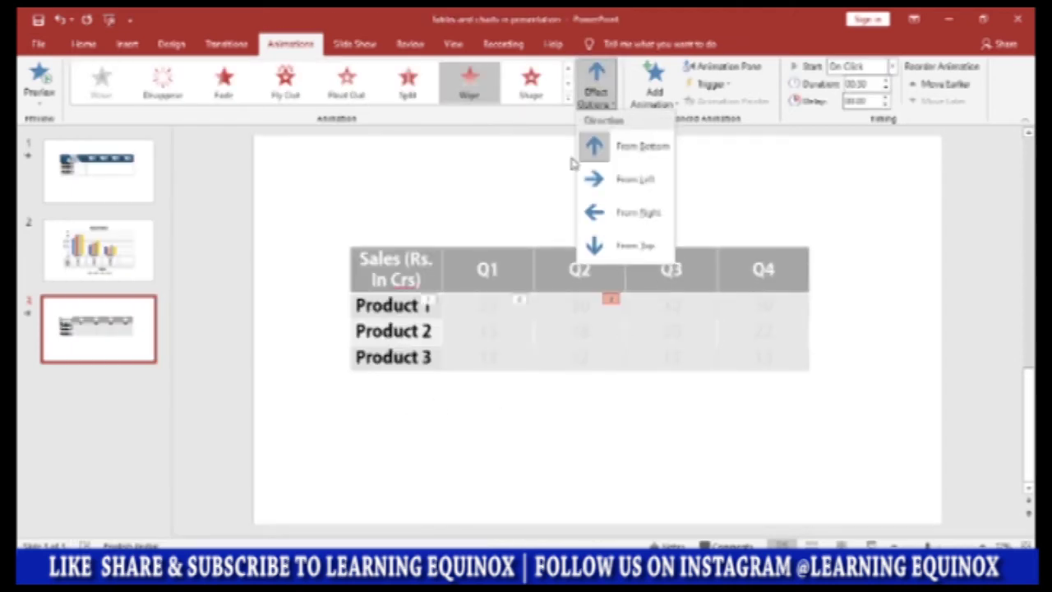
left_click(602, 186)
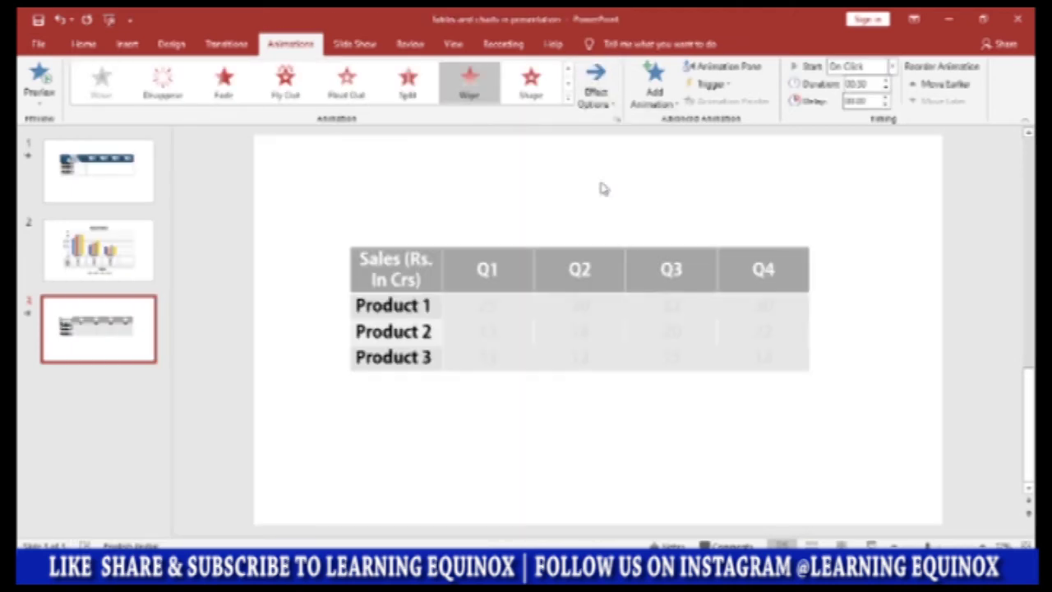
Apply the Wipe exit animation to the rectangle over the Q4 figures with the direction From Left
left_click(764, 335)
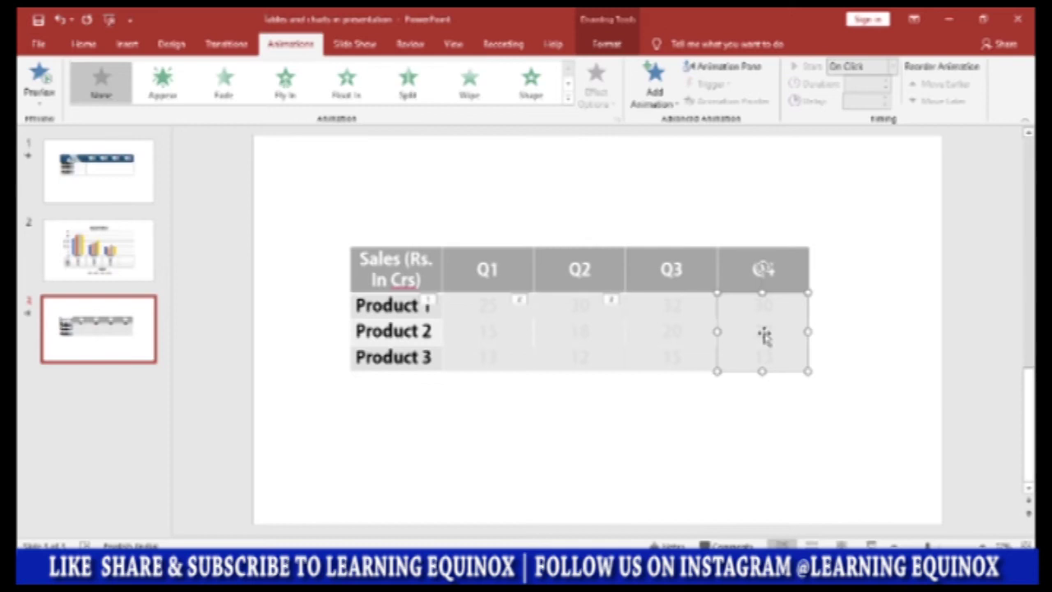
left_click(567, 102)
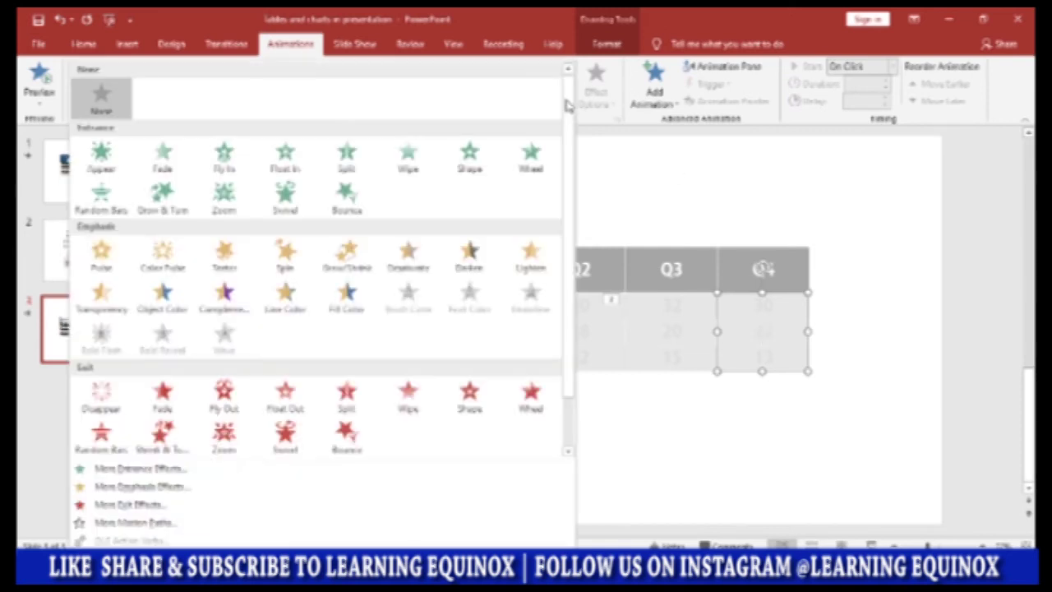
left_click(411, 403)
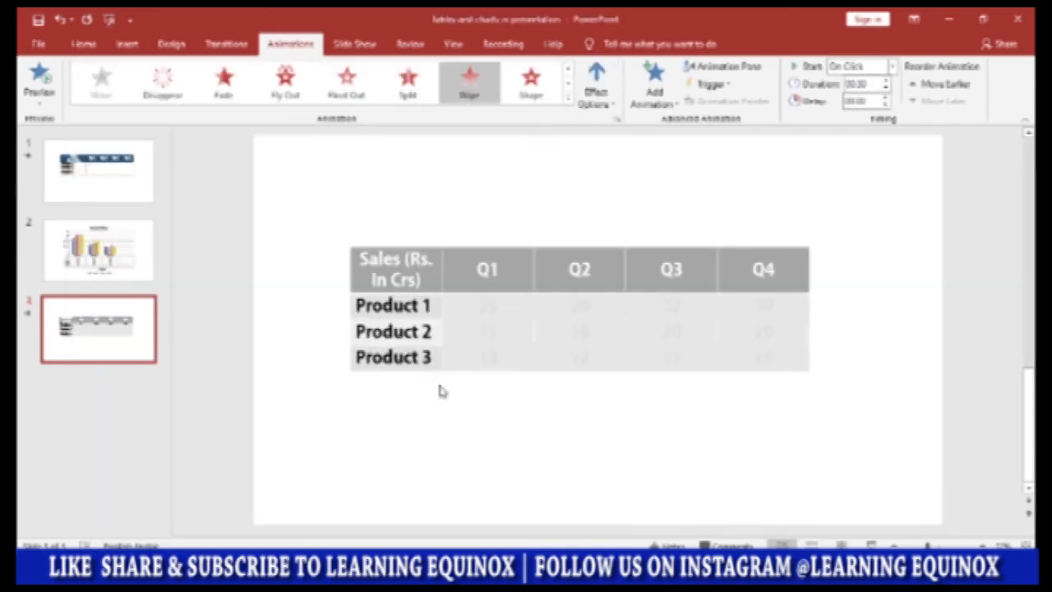
left_click(595, 97)
left_click(602, 178)
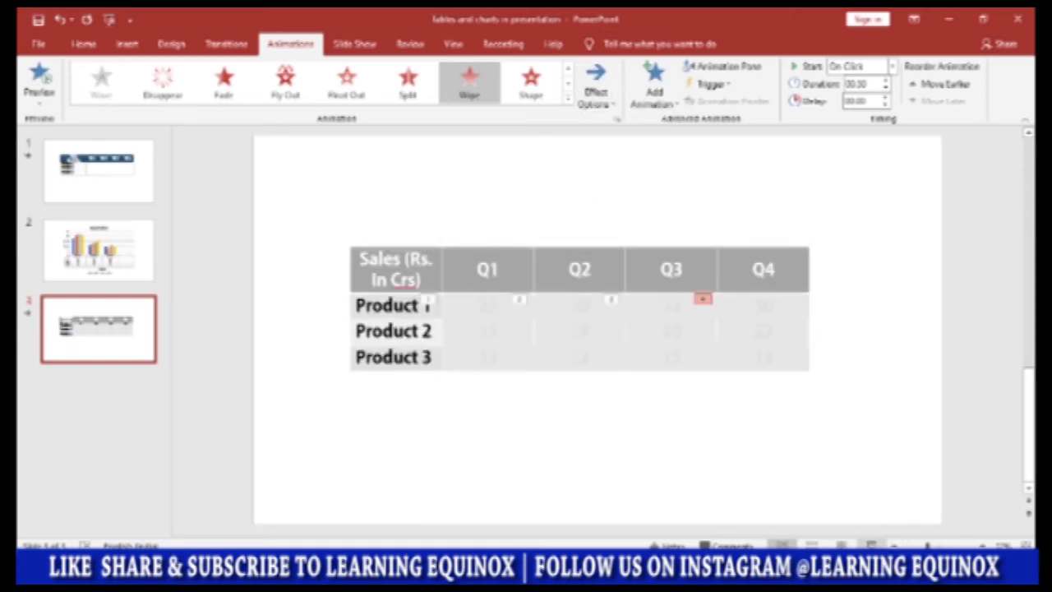
Play the table slide as a slide show, reveal the quarter columns one by one, and exit the show
left_click(873, 546)
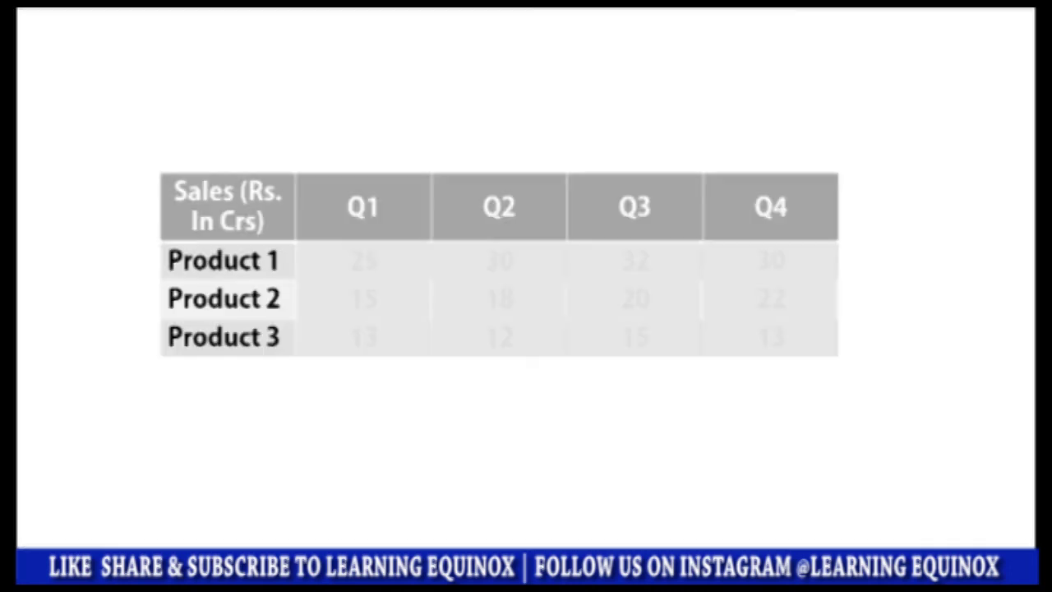
left_click(336, 416)
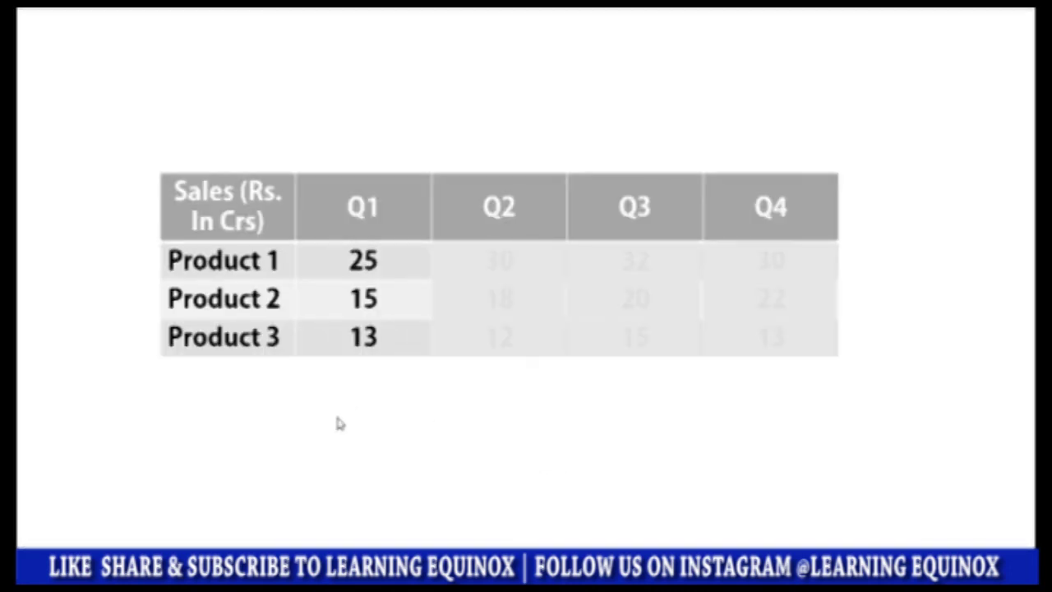
left_click(336, 423)
left_click(337, 424)
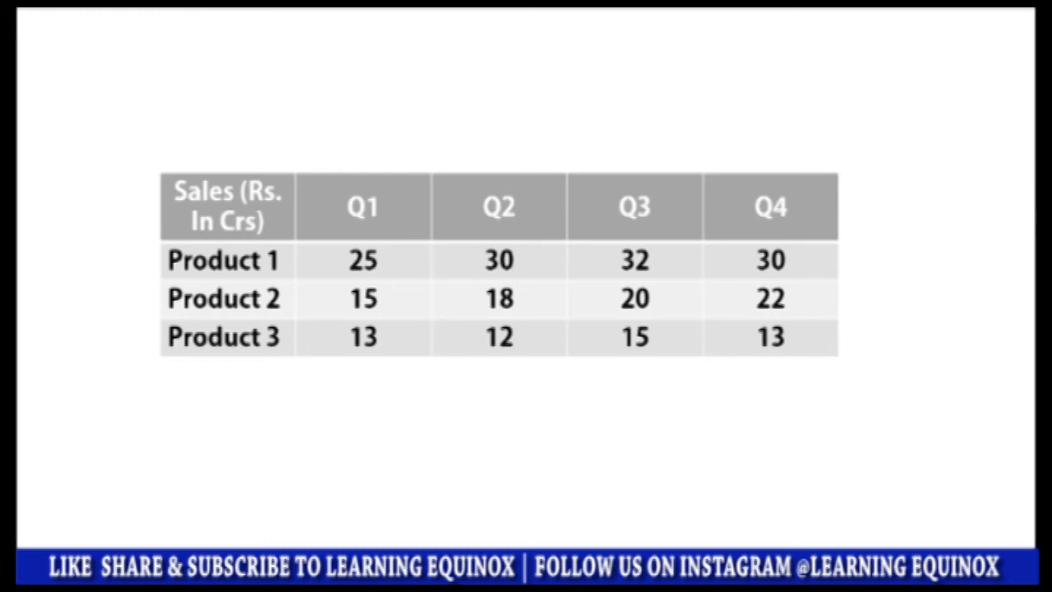
key("Escape")
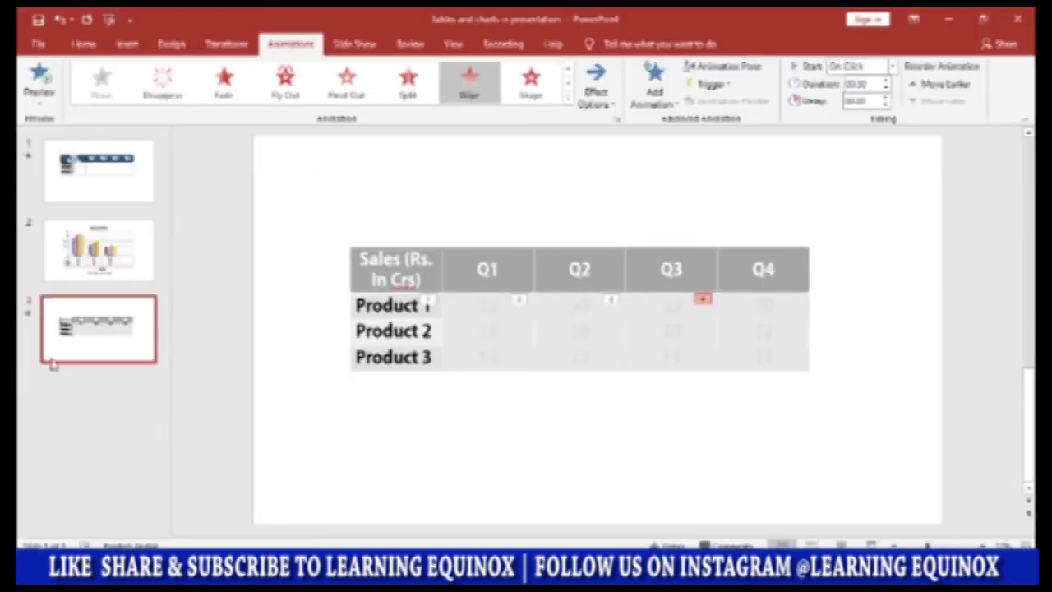
Duplicate slide 3 and delete the table and all cover rectangles from the copy
right_click(112, 348)
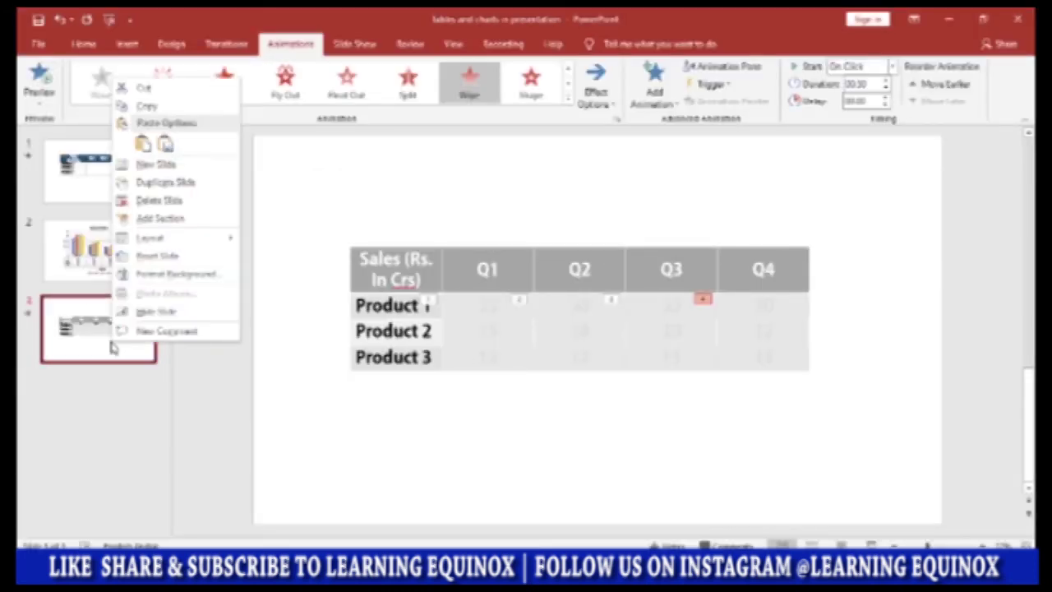
left_click(206, 190)
left_click_drag(837, 413, 312, 207)
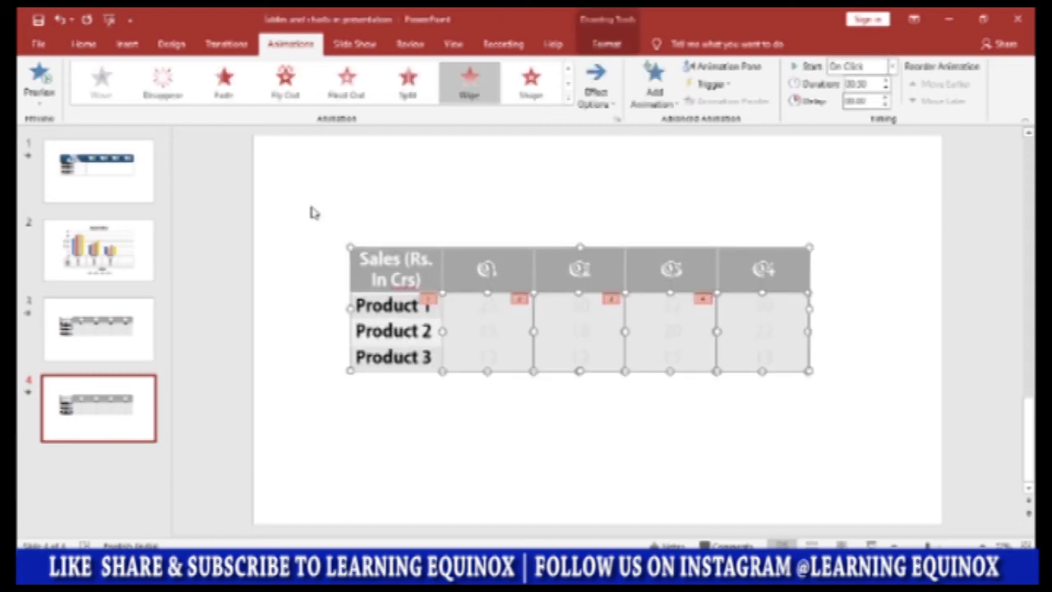
key("Delete")
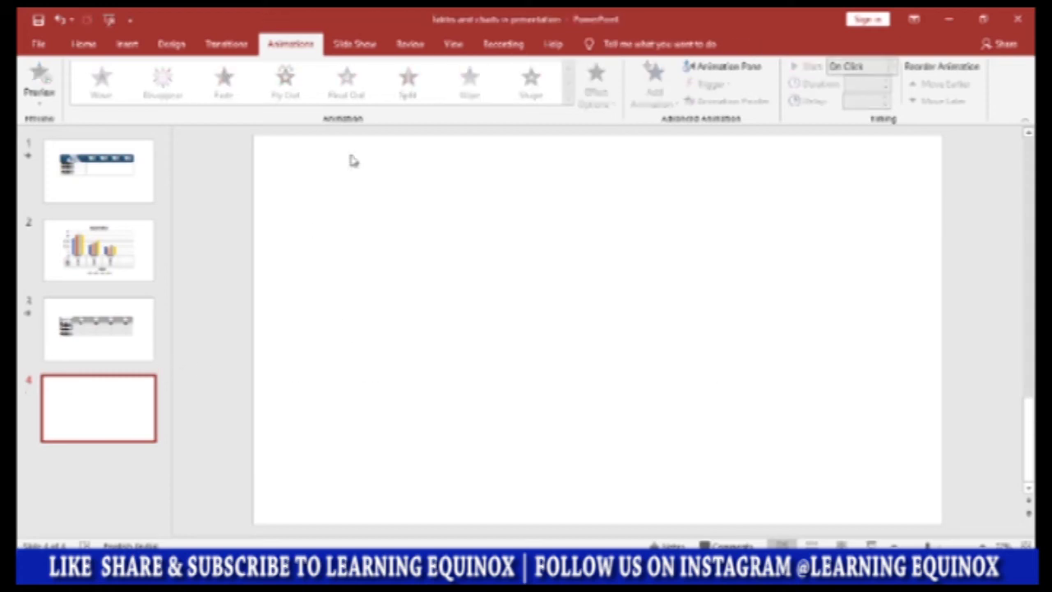
Insert a Clustered Column chart on the empty slide 4
left_click(83, 42)
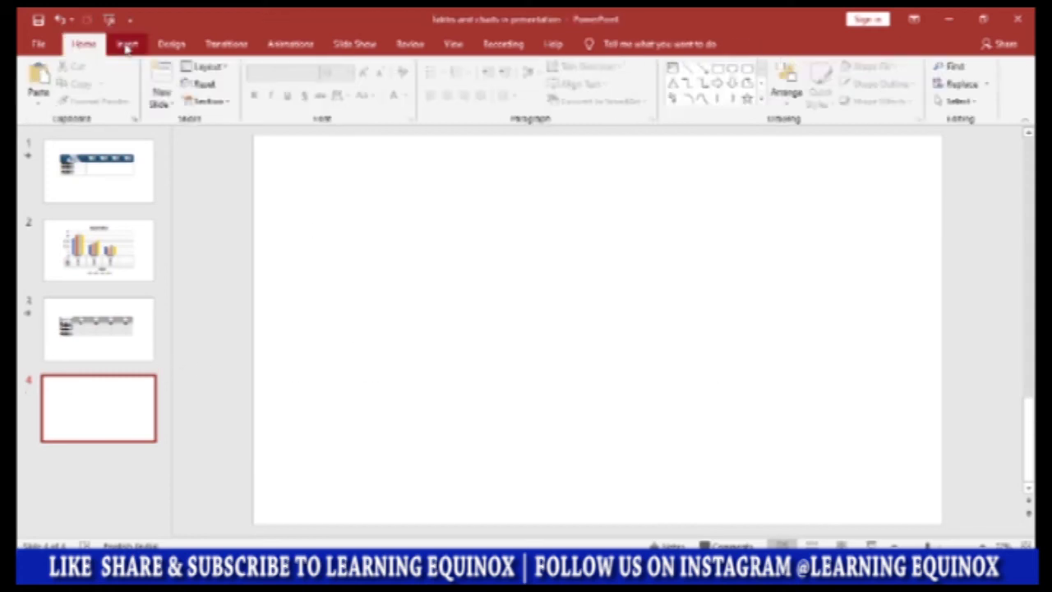
left_click(126, 45)
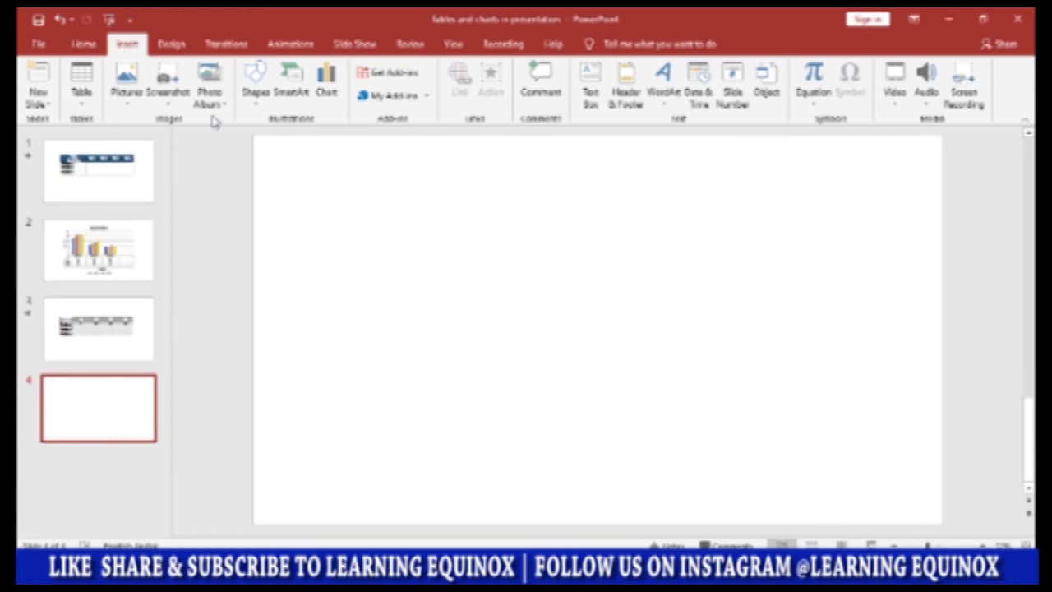
left_click(327, 96)
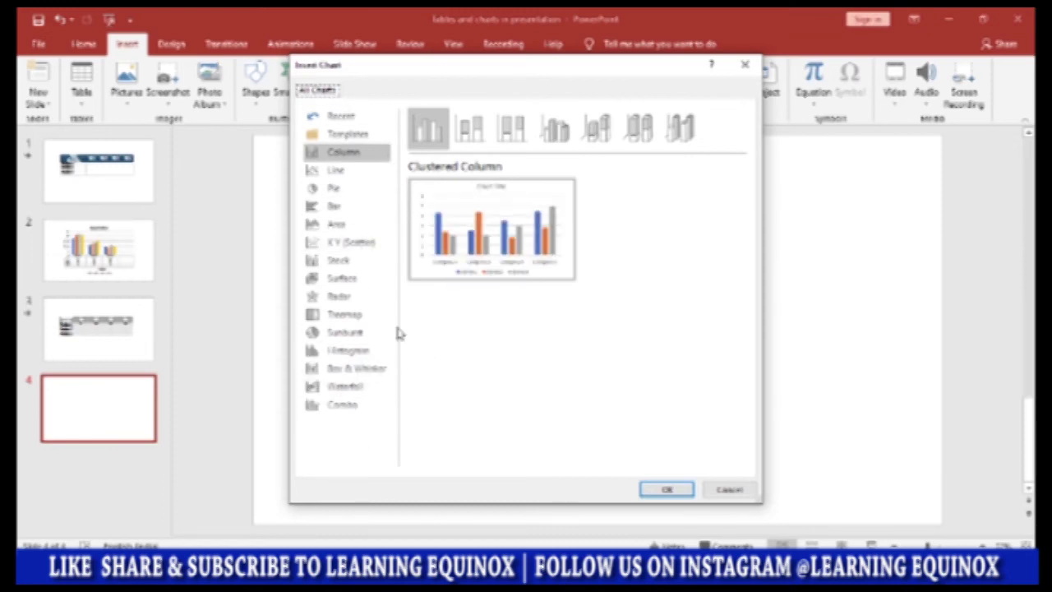
mouse_move(517, 265)
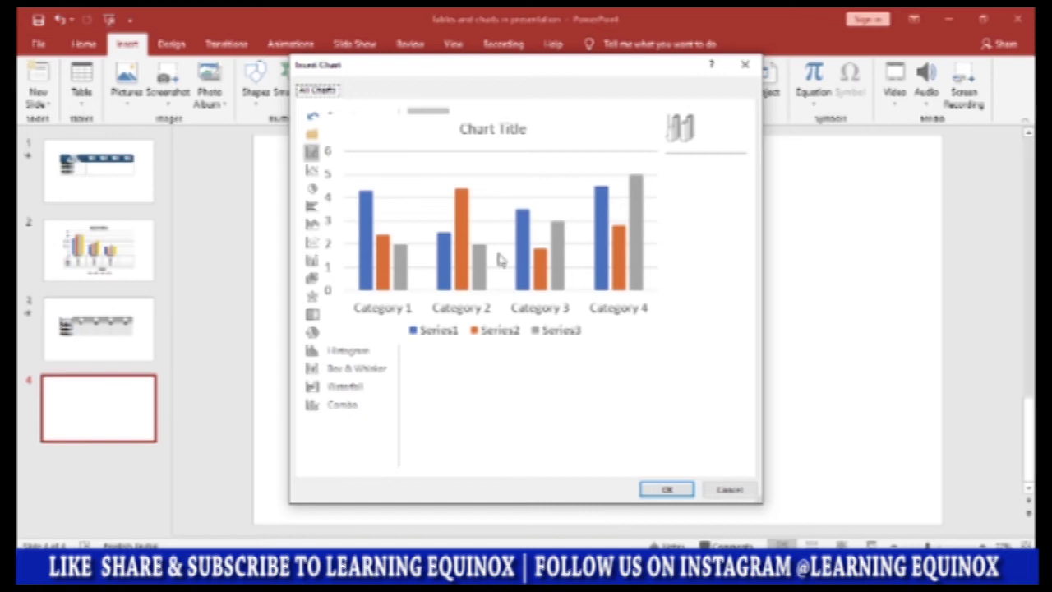
left_click(665, 491)
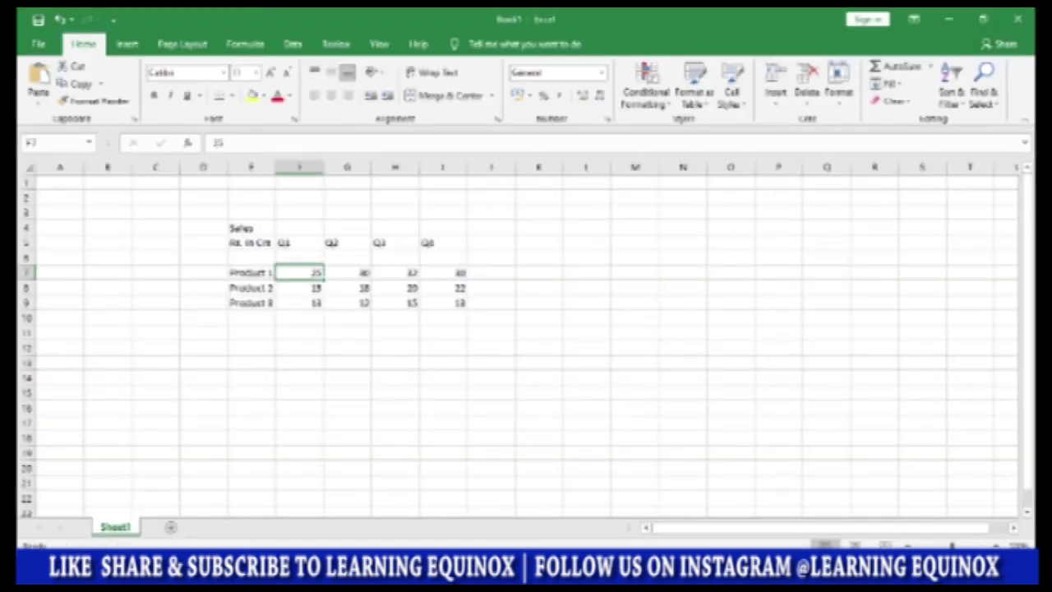
Copy the Q1 to Q4 headings from the Excel sales workbook into the chart data sheet's header row, starting at B1
left_click(254, 276)
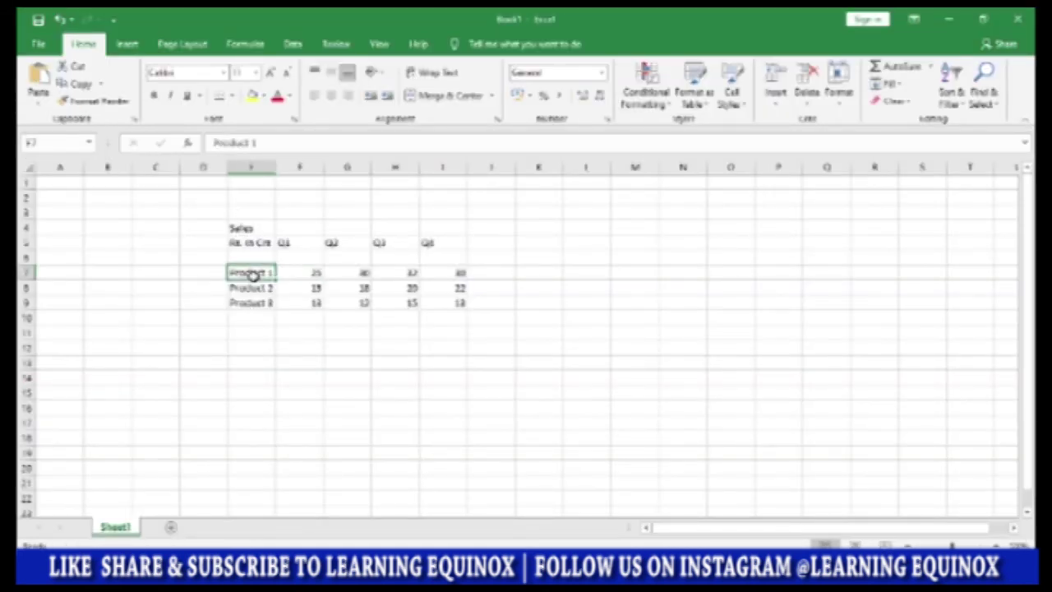
key("Up")
key("Up")
key("Right")
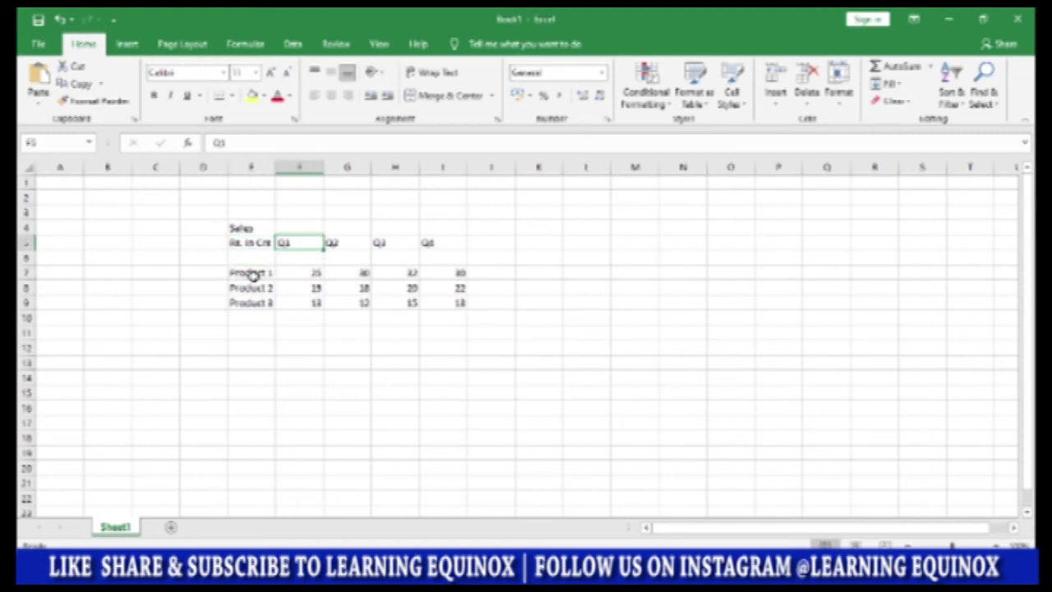
key("shift+Right")
key("shift+Right")
key("shift+Right")
key("ctrl+c")
key("alt+Tab")
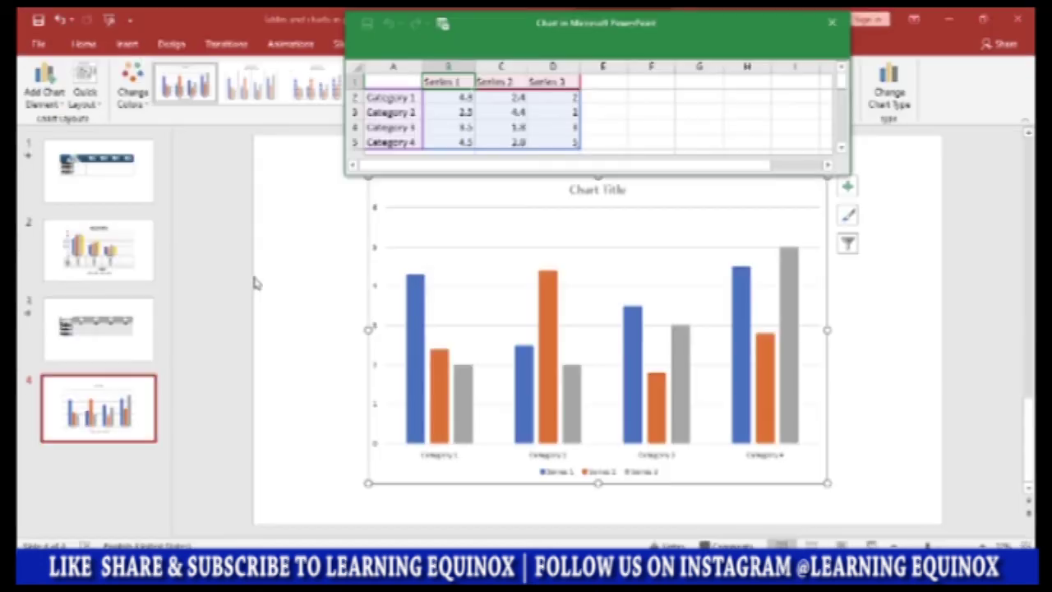
key("ctrl+v")
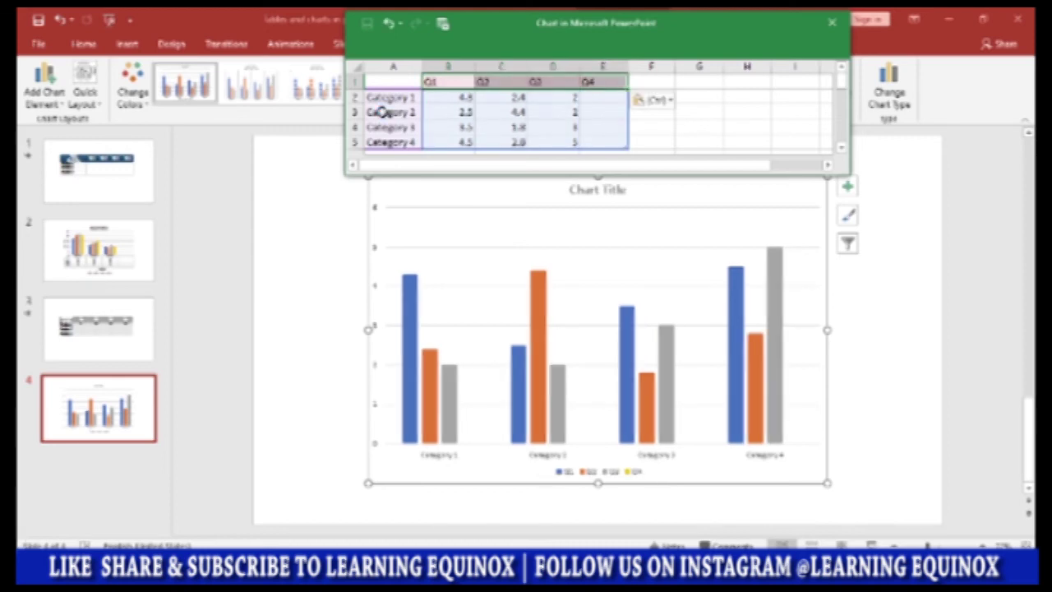
Copy the Product 1 to Product 3 rows with their sales figures from the Excel workbook into the chart data sheet, starting at A2
left_click(388, 108)
key("alt+Tab")
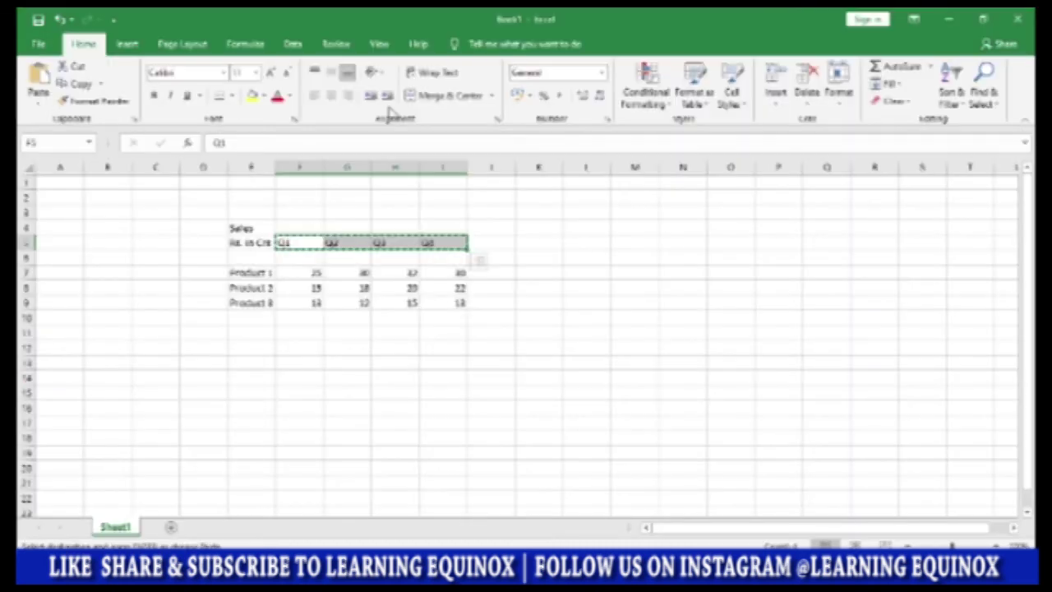
left_click(254, 272)
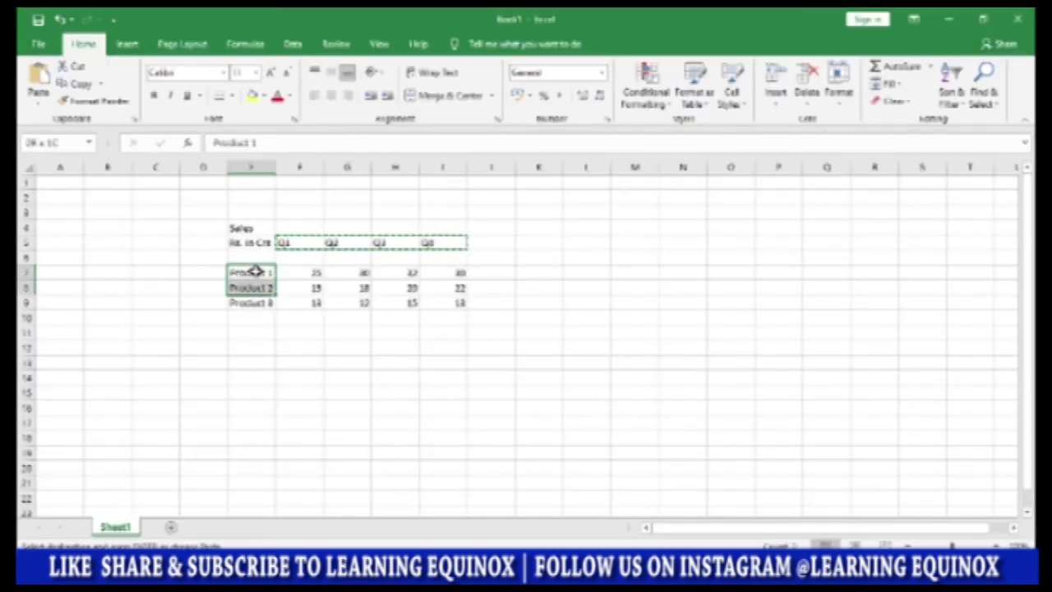
left_click_drag(251, 229, 448, 304)
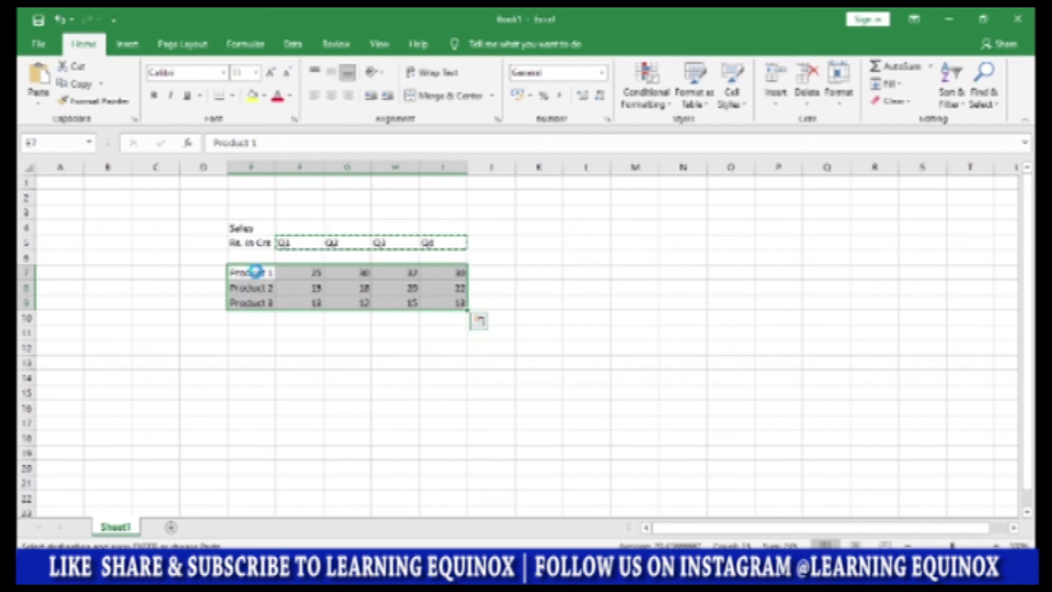
key("alt+Tab")
key("Up")
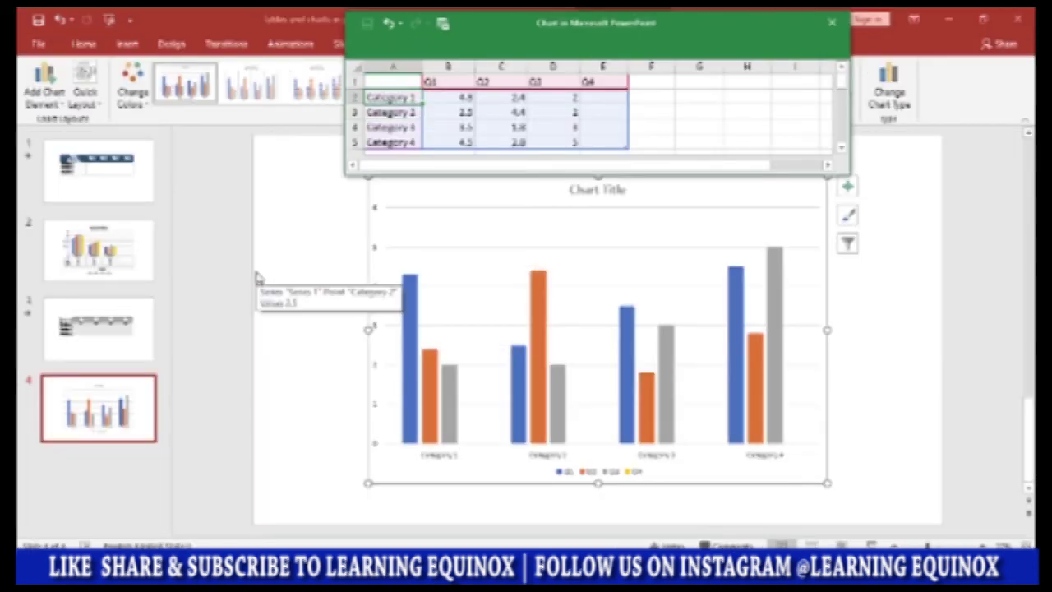
key("ctrl+v")
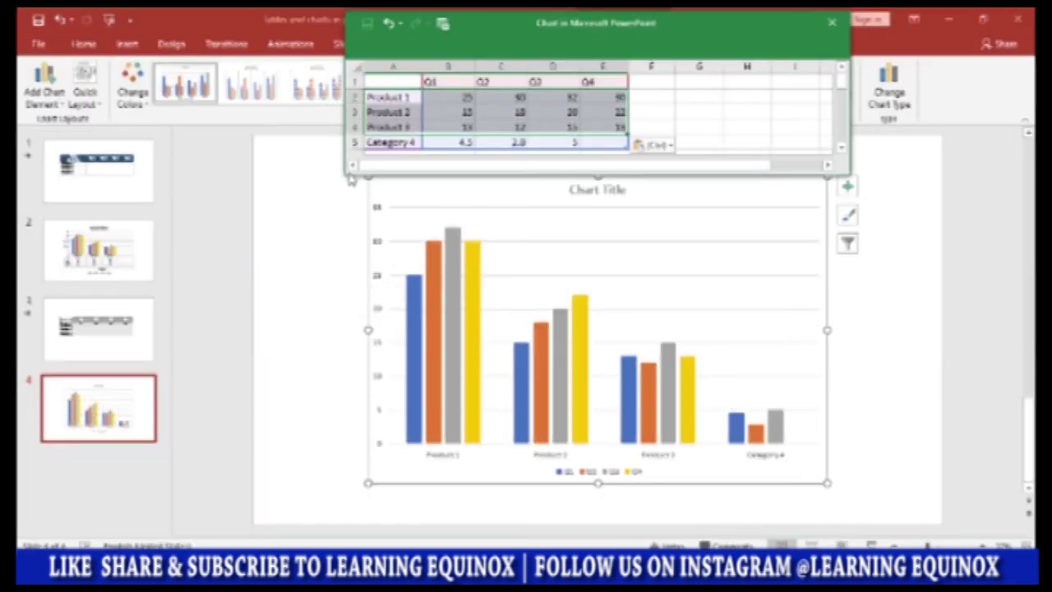
Delete the Category 4 row from the chart data sheet and return to the slide
left_click(355, 143)
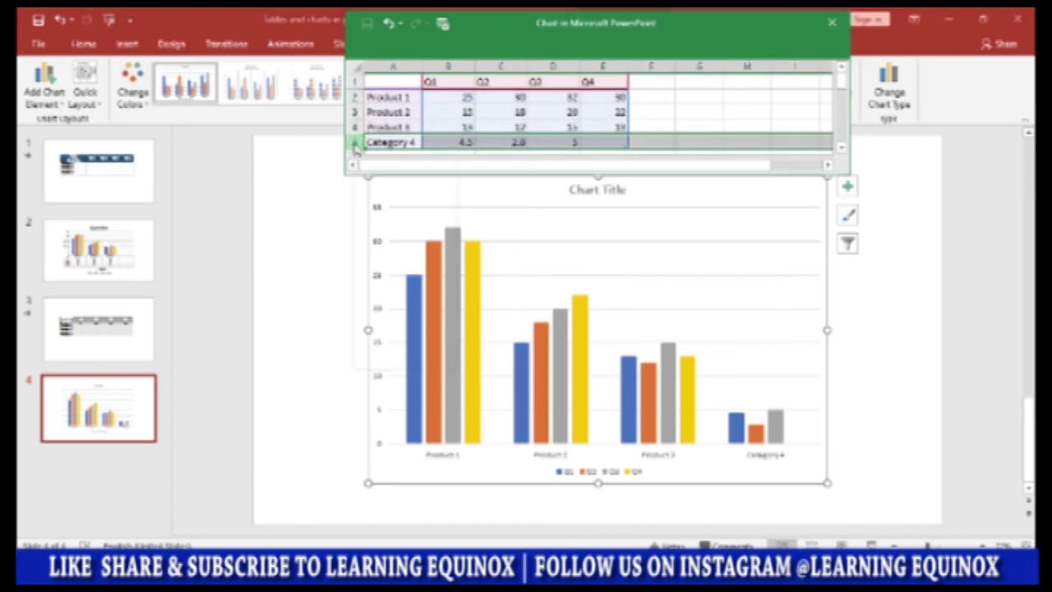
right_click(357, 145)
left_click(392, 266)
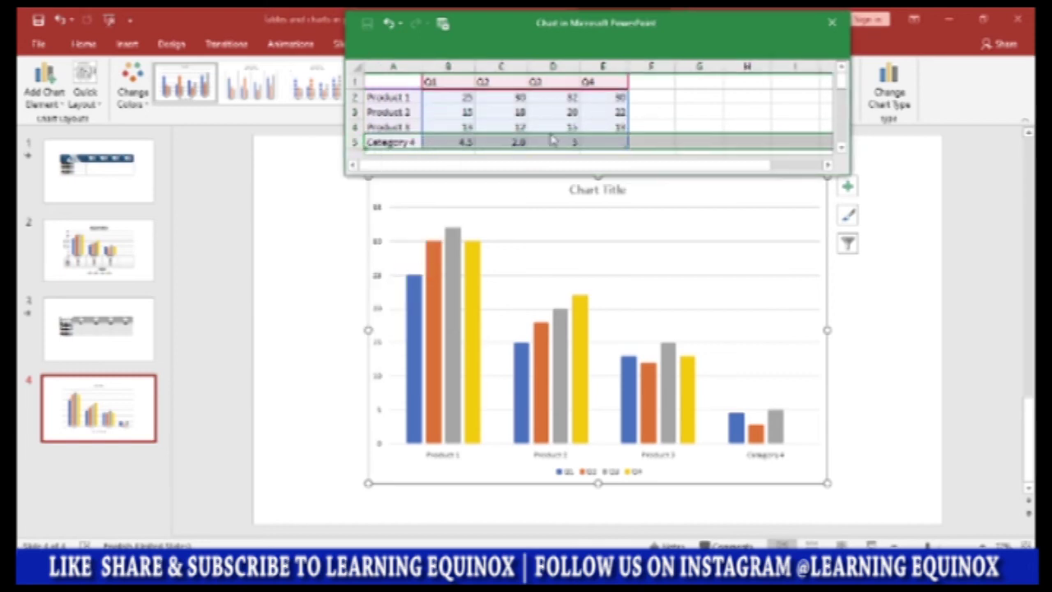
left_click(485, 117)
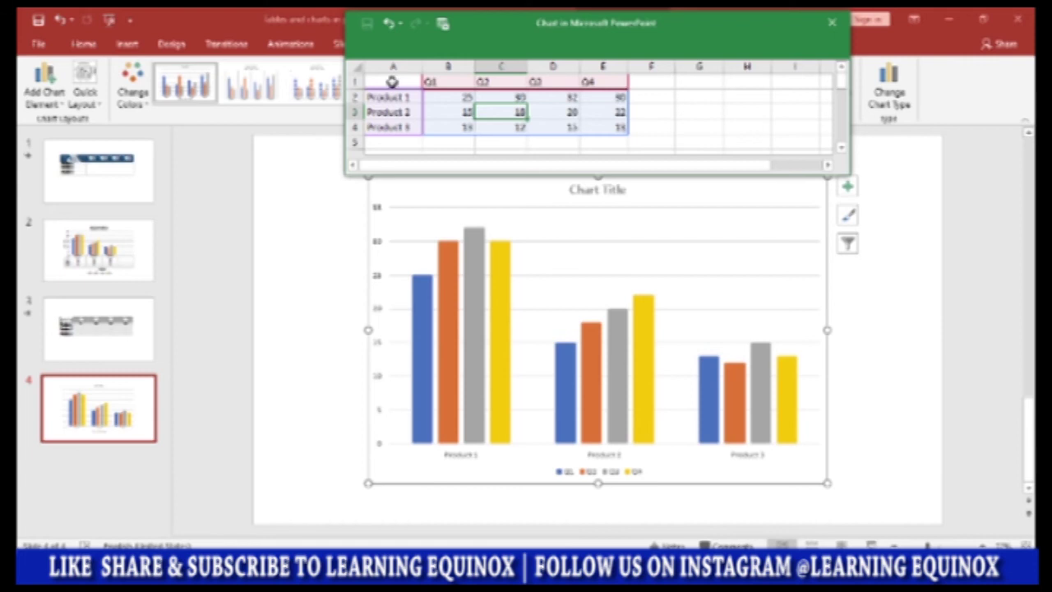
left_click(392, 83)
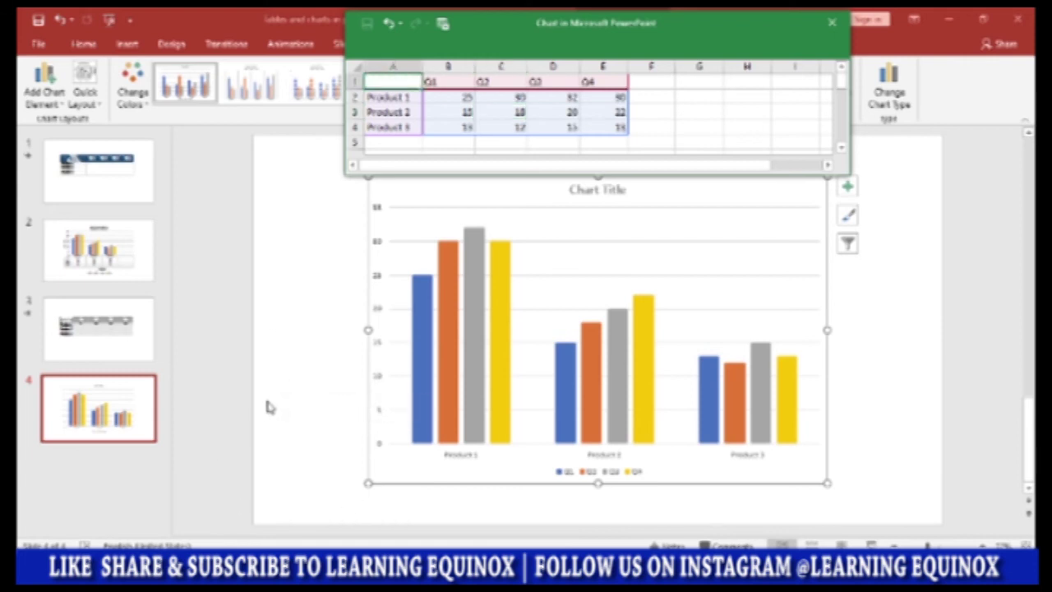
left_click(301, 326)
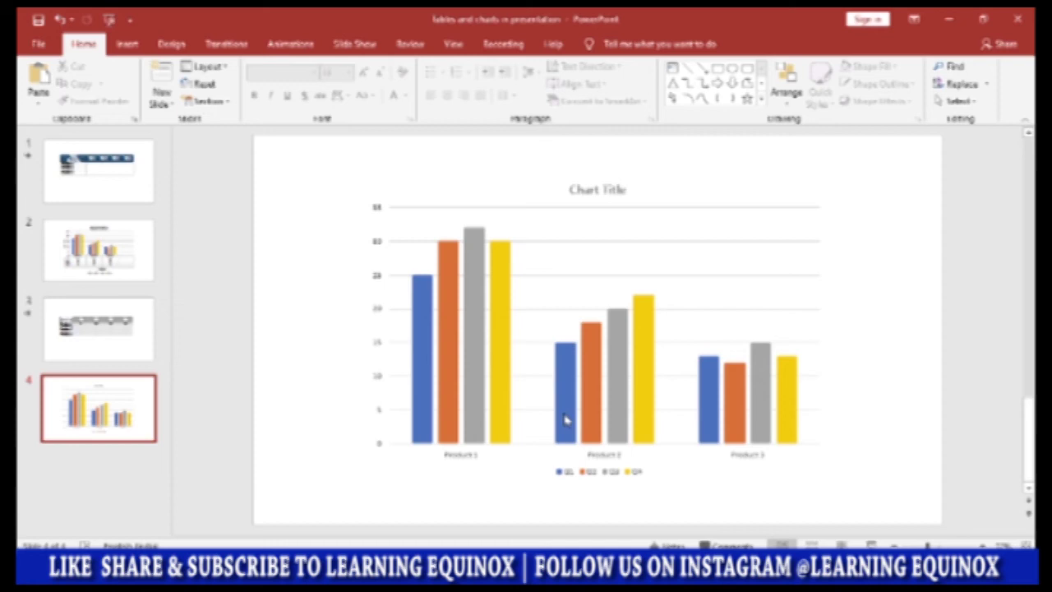
Change the chart title on slide 4 to "Sales for FY 2020-21" and close the formatting pane
left_click(593, 189)
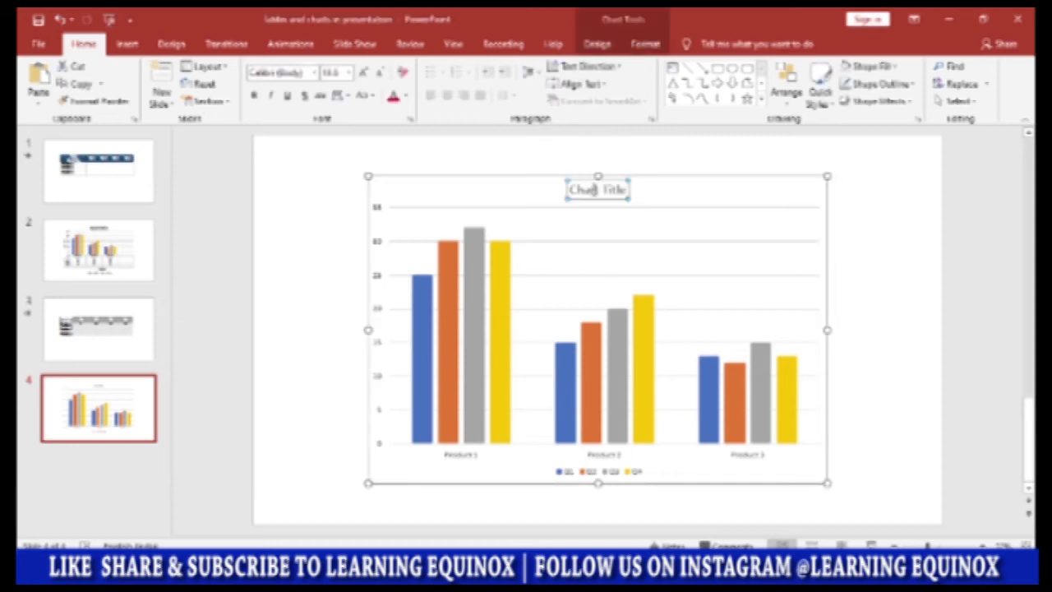
double_click(595, 191)
left_click(477, 203)
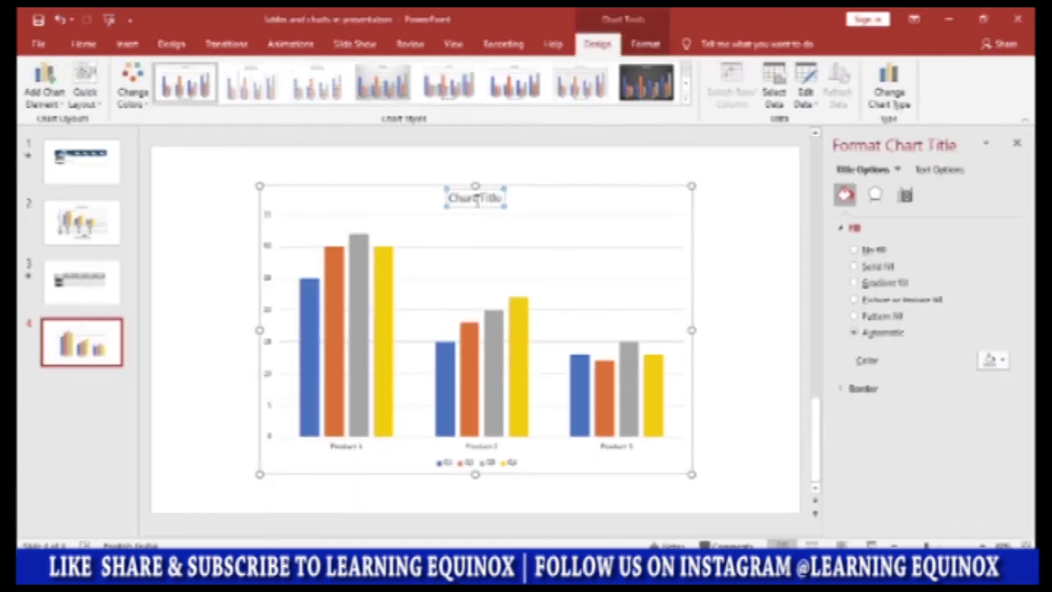
double_click(477, 203)
key("ctrl+a")
key("BackSpace")
type("Sales for FY")
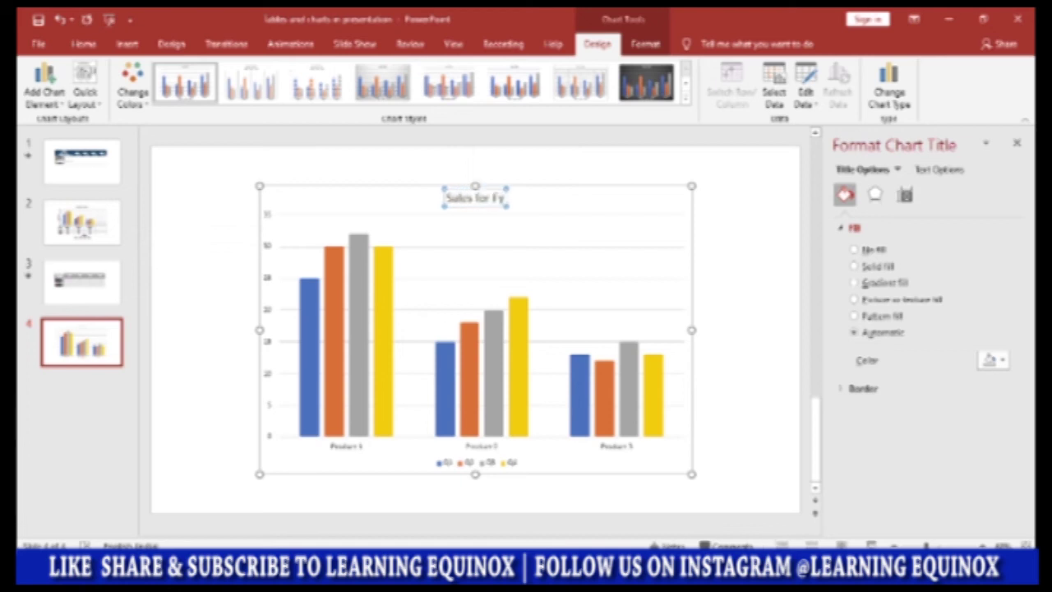
key("BackSpace")
type("Y")
key("BackSpace")
type("Y 201")
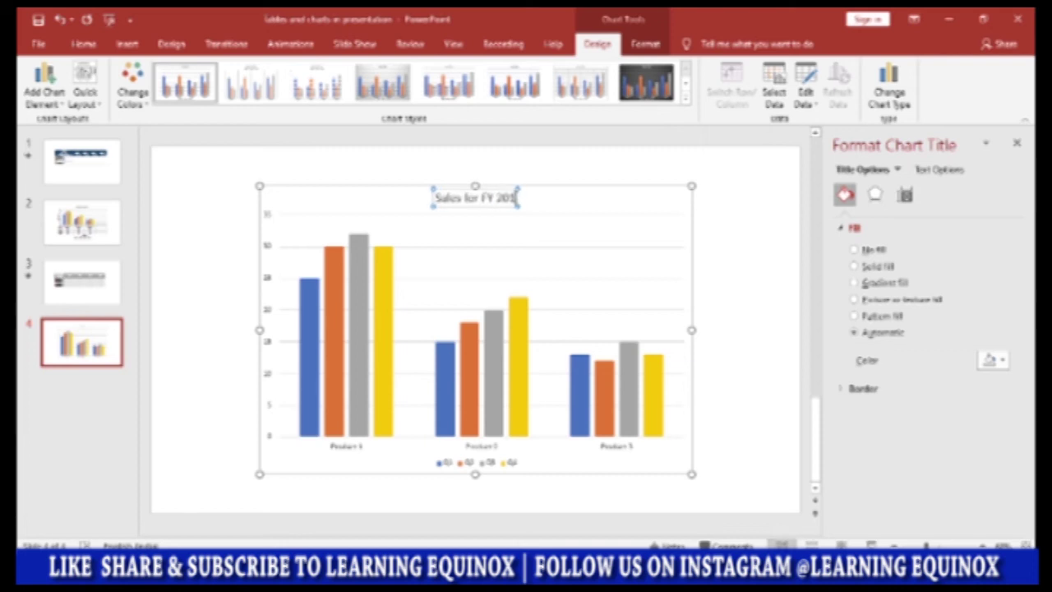
key("BackSpace")
type("20-21")
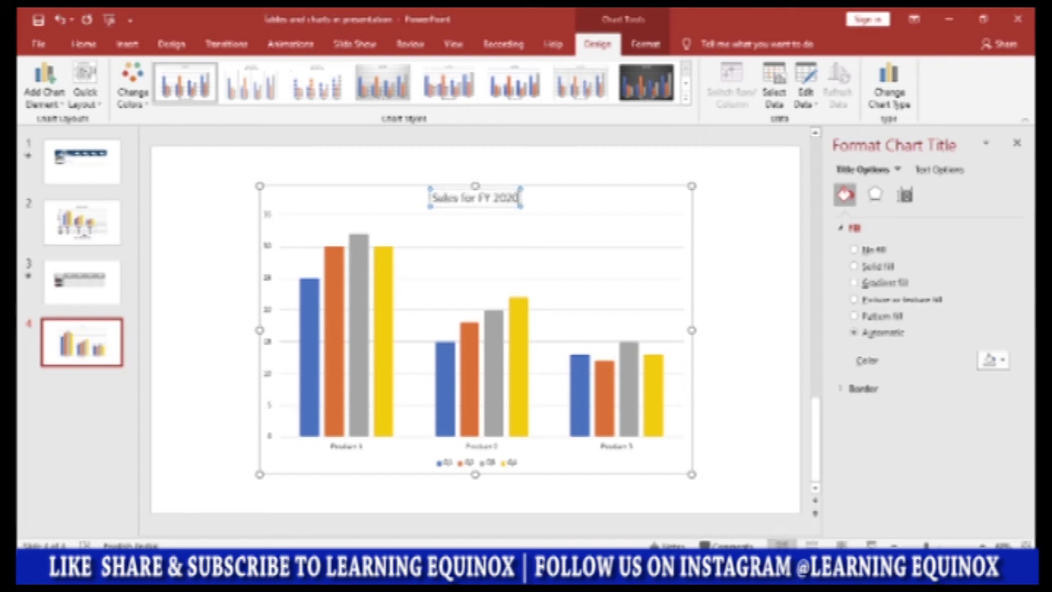
left_click(260, 291)
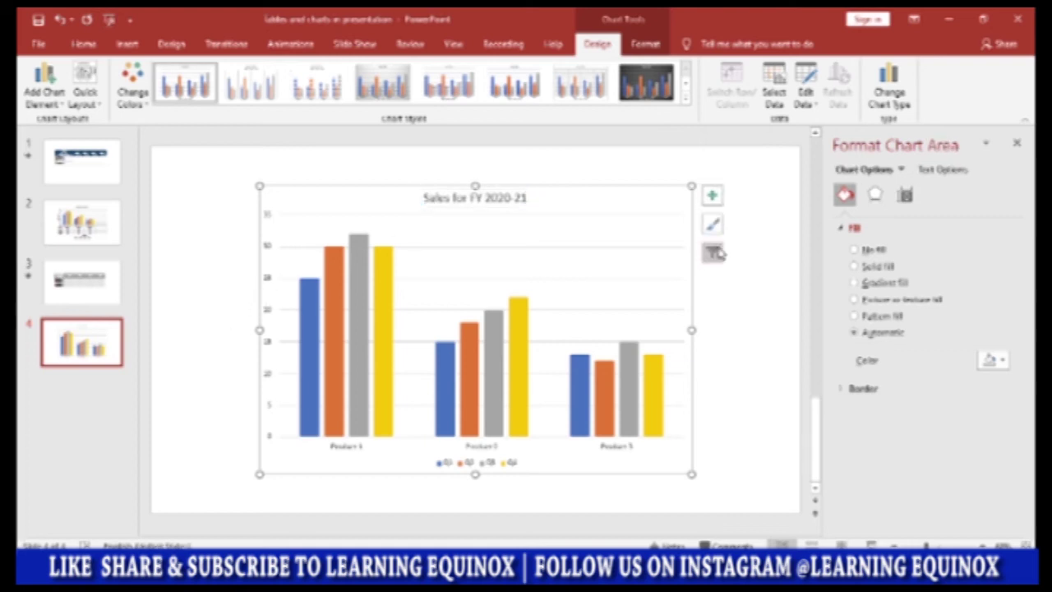
left_click(1017, 145)
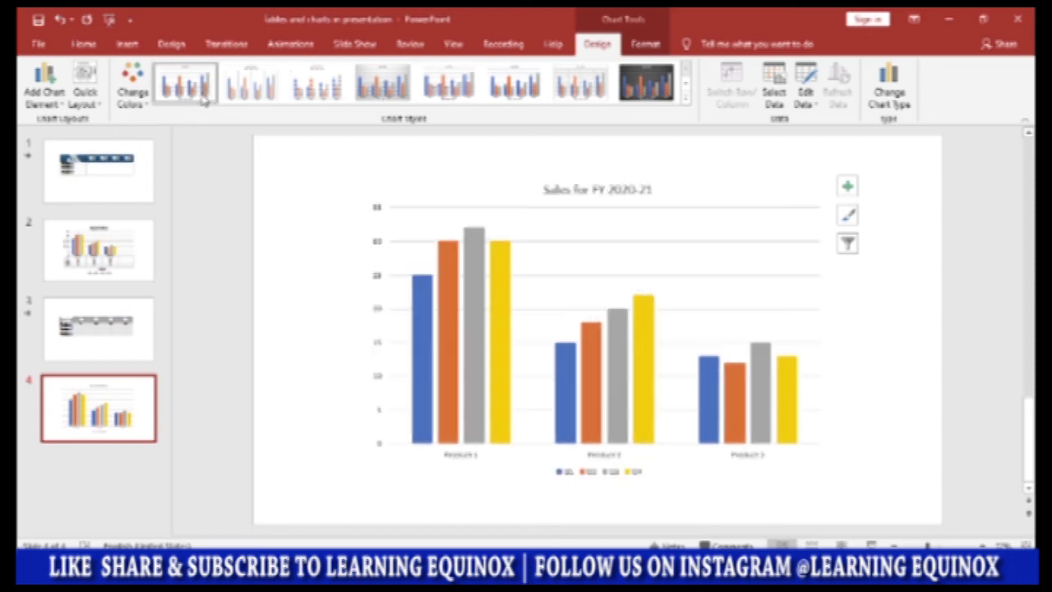
Apply the grey gradient chart style with wide adjoining columns, and show a data table instead of the data labels
left_click(370, 89)
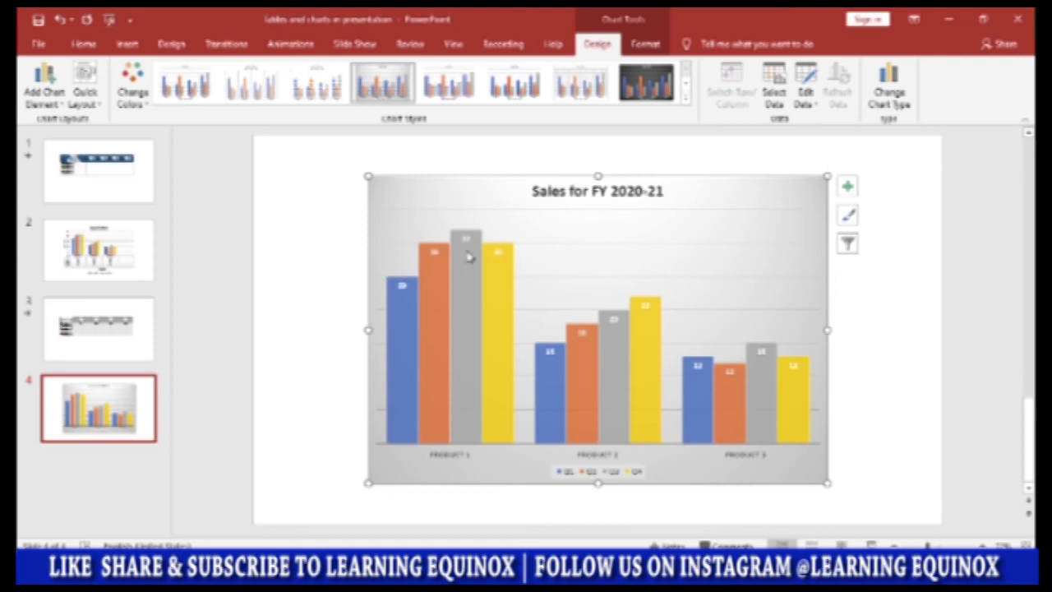
left_click(846, 185)
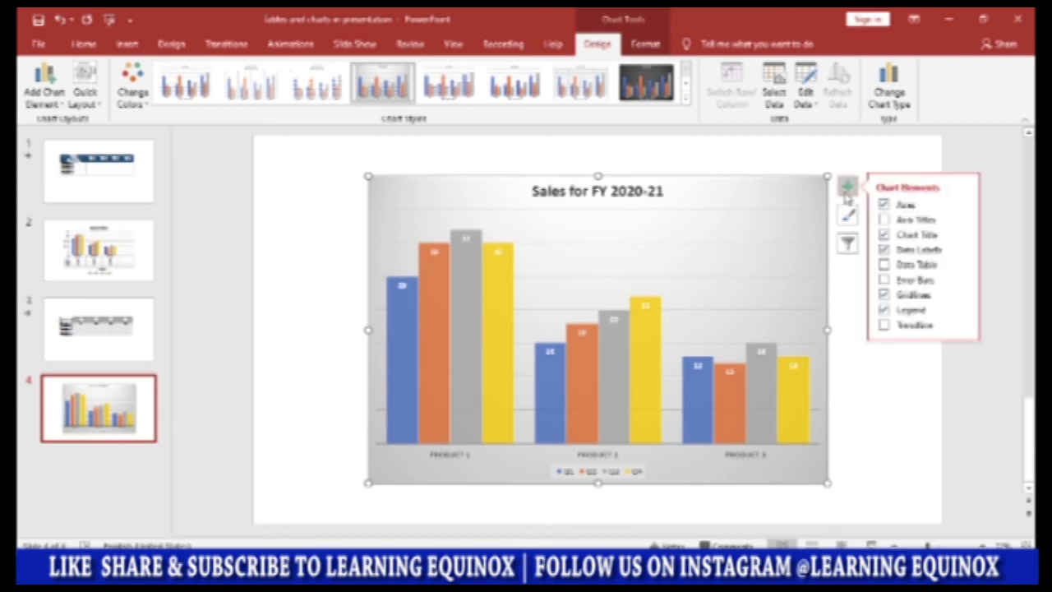
left_click(916, 266)
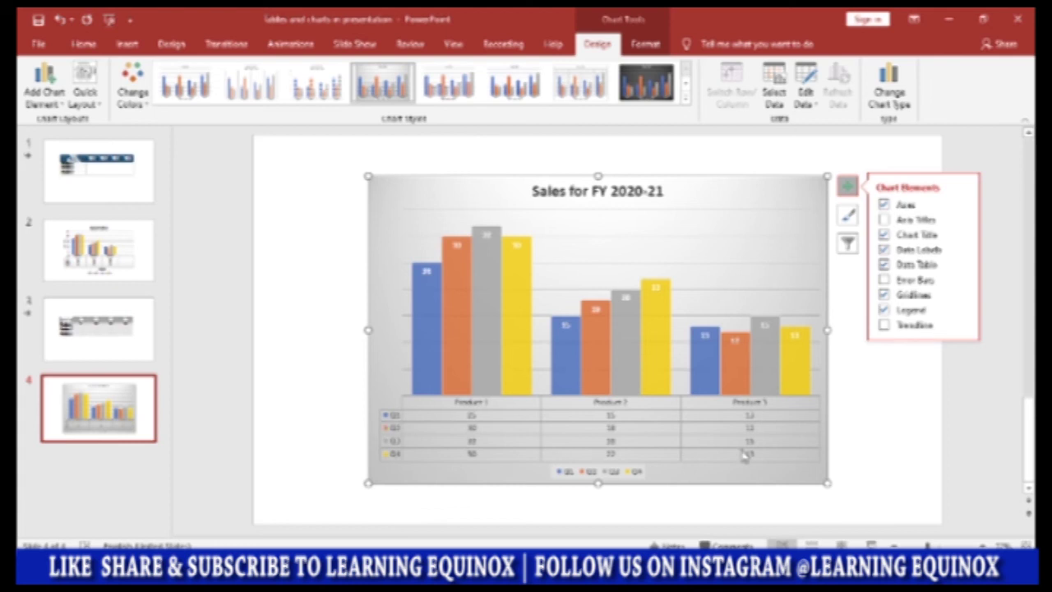
left_click(915, 254)
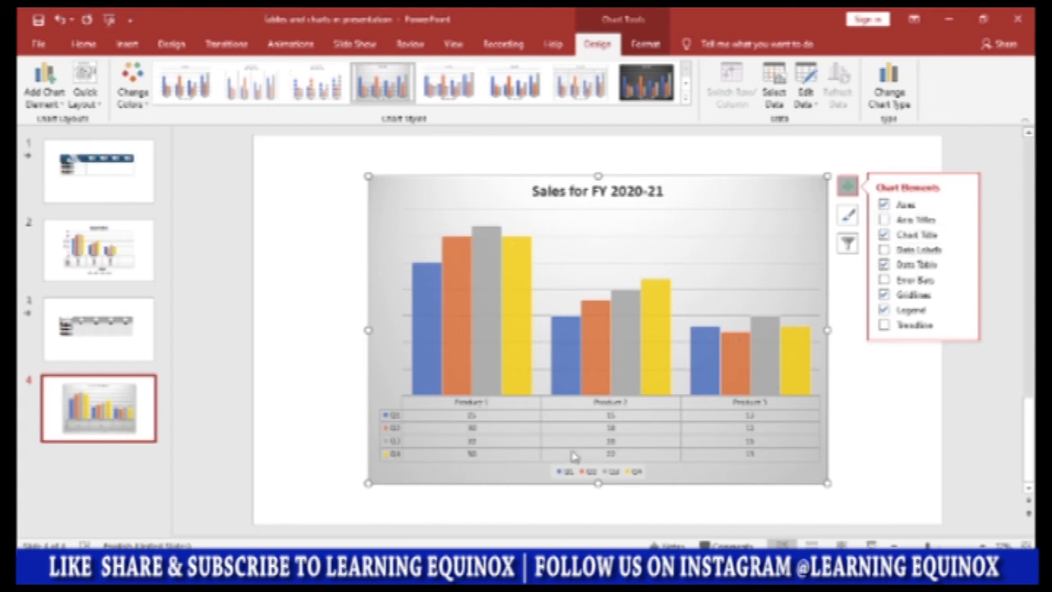
Set the font of all the chart's text to Adobe Gothic Std B
left_click(83, 43)
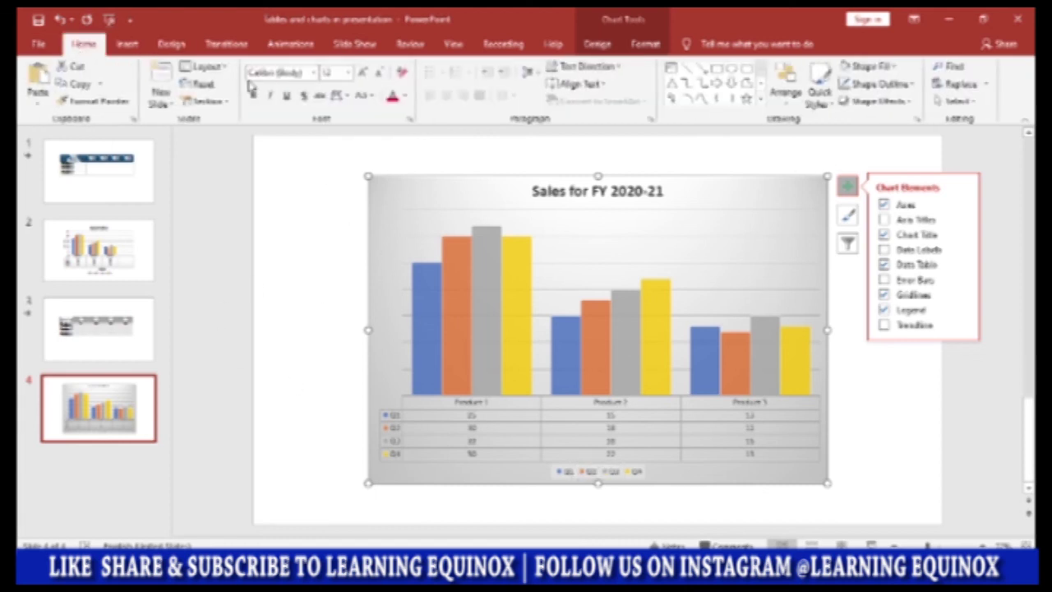
left_click(314, 74)
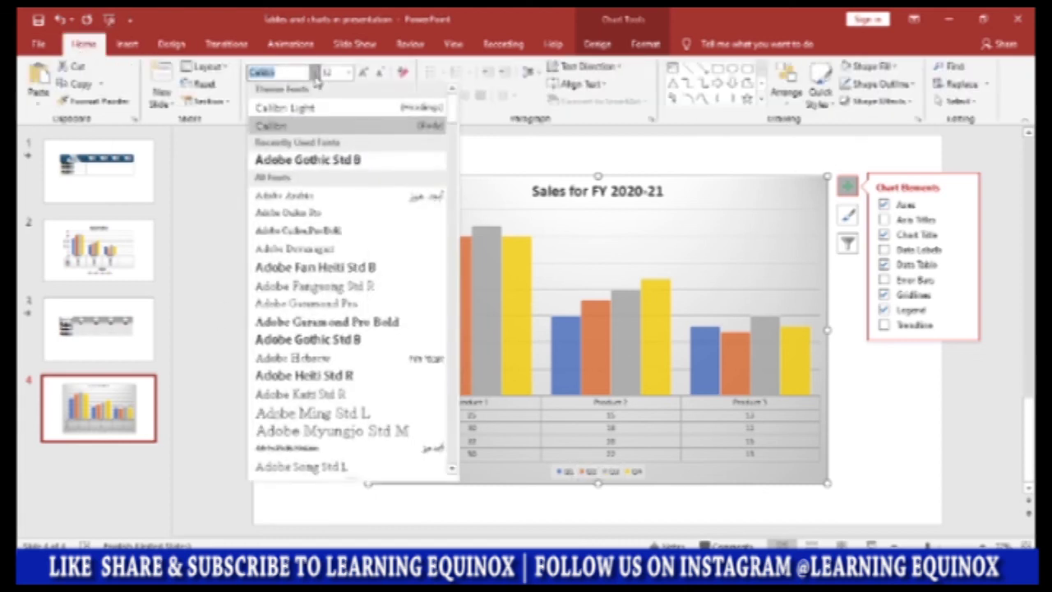
left_click(283, 162)
left_click(305, 378)
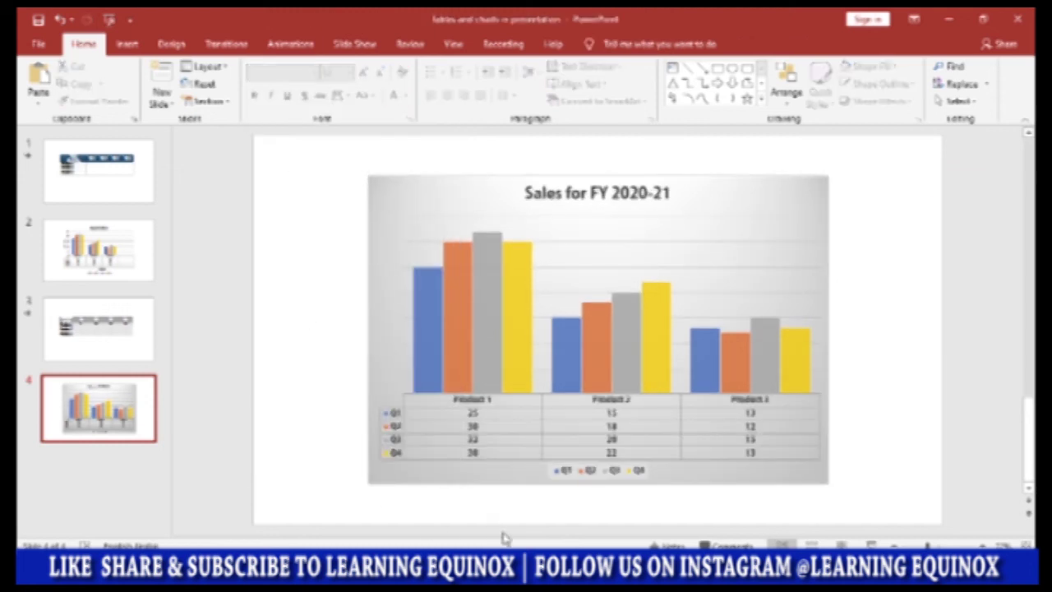
Add axis titles to the chart and set the horizontal axis title to "Products"
left_click(820, 222)
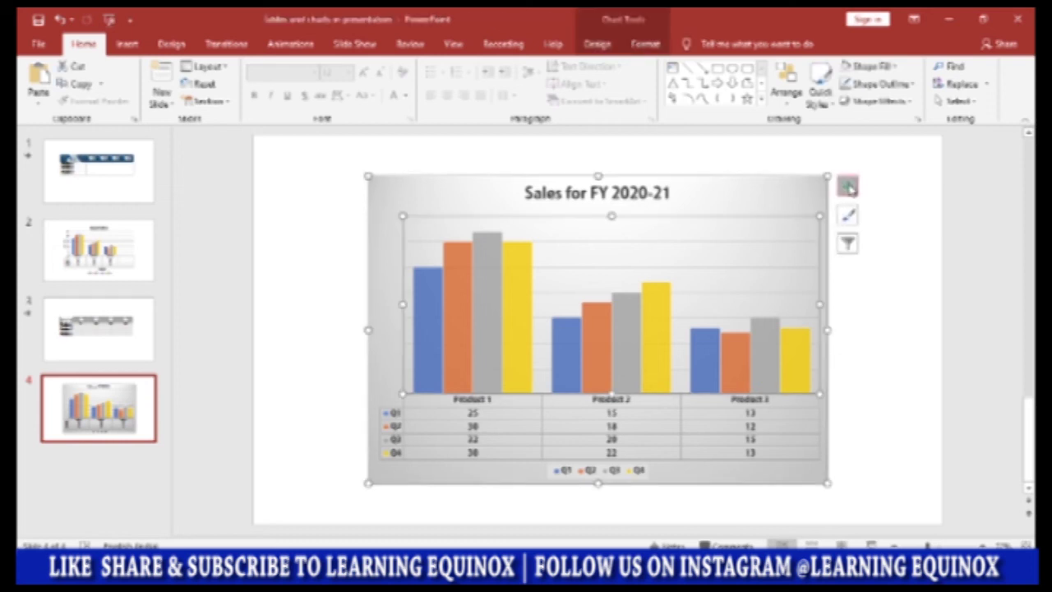
left_click(849, 188)
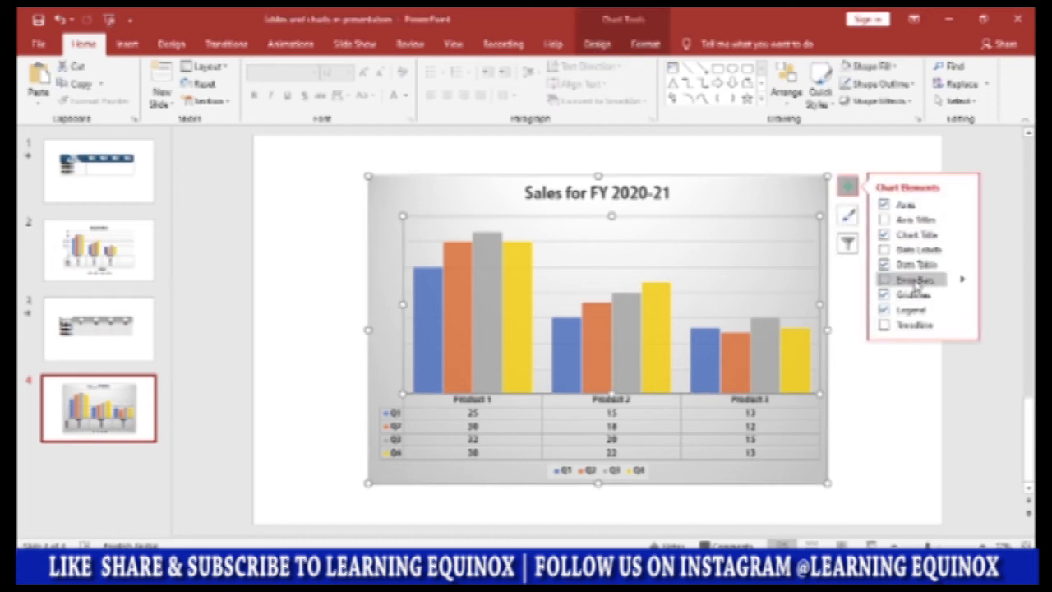
left_click(909, 220)
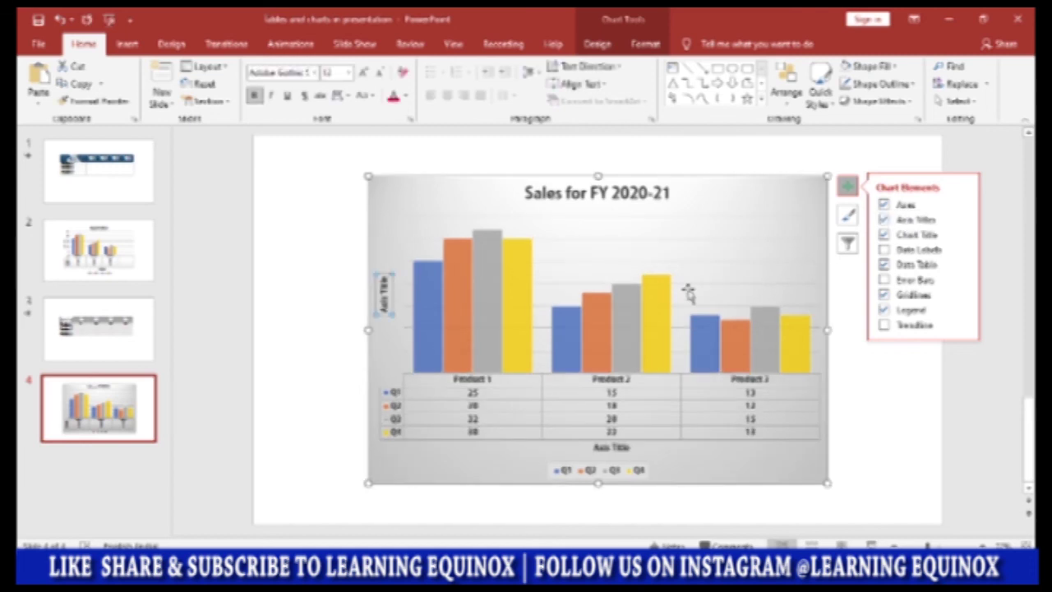
left_click(611, 448)
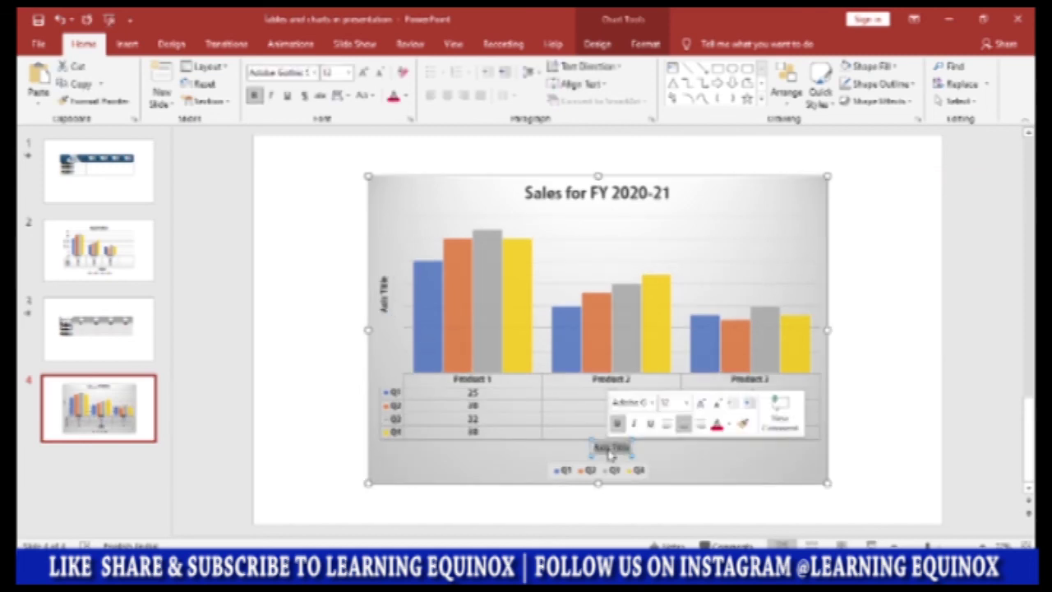
triple_click(609, 448)
type("Products")
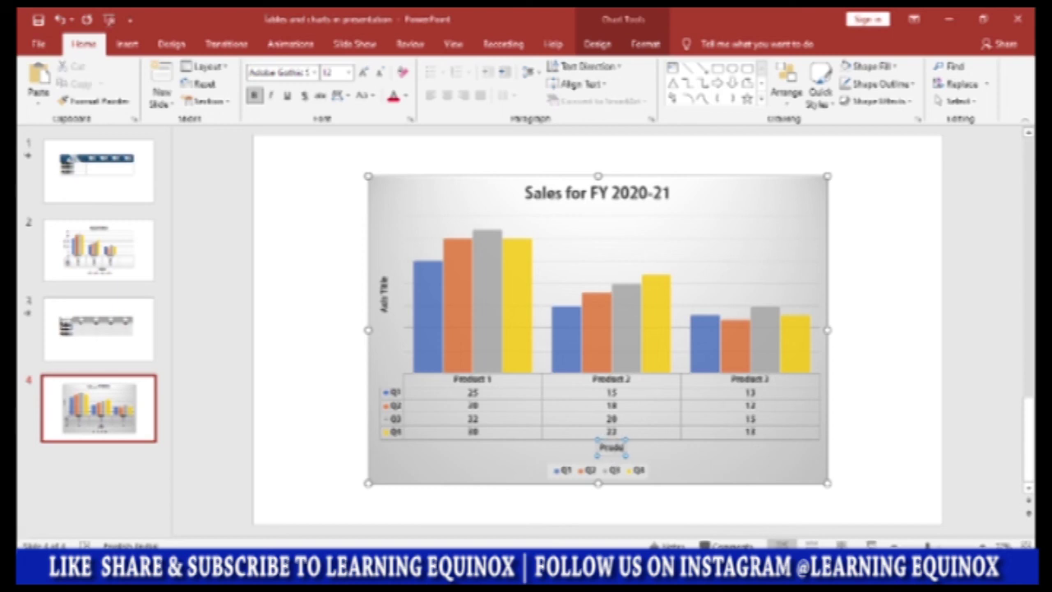
Set the chart's vertical axis title to "Rs. In Crs." and start the slide show from slide 4
left_click(381, 304)
double_click(382, 304)
left_click(372, 300)
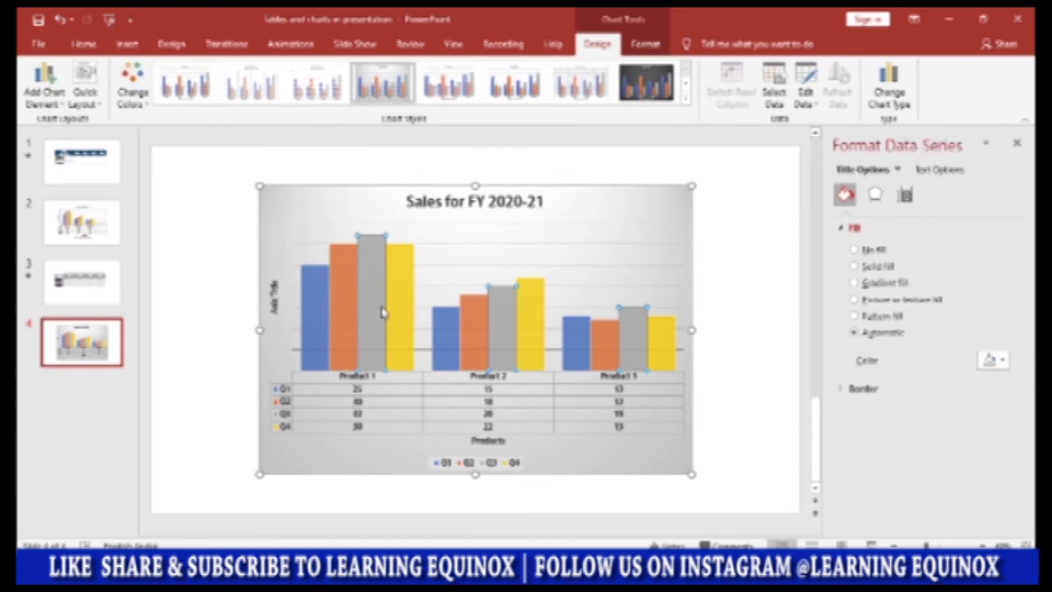
left_click(273, 306)
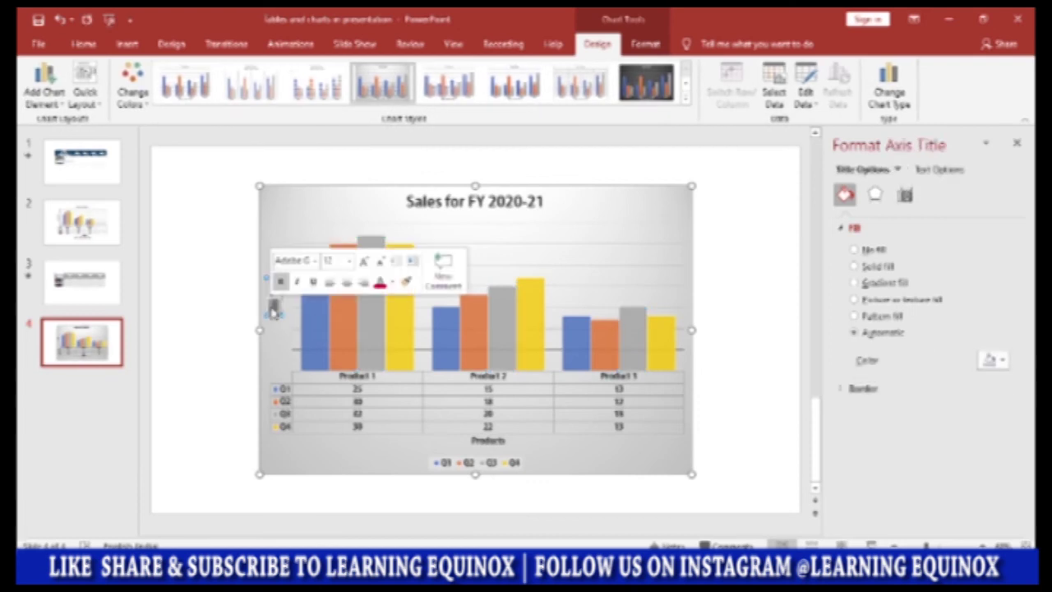
key("BackSpace")
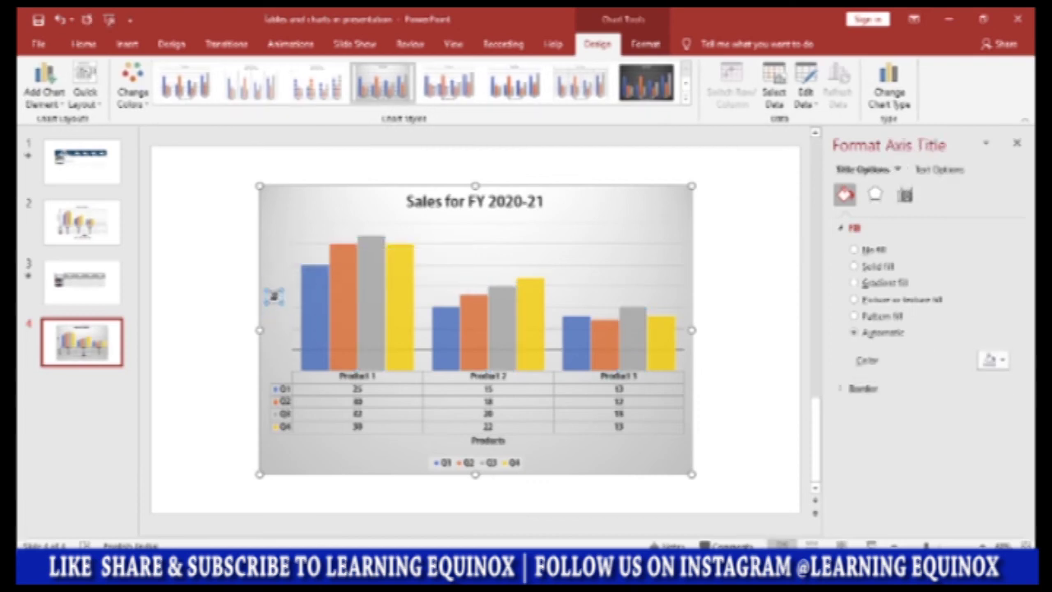
type("No. of Cu")
left_click(195, 383)
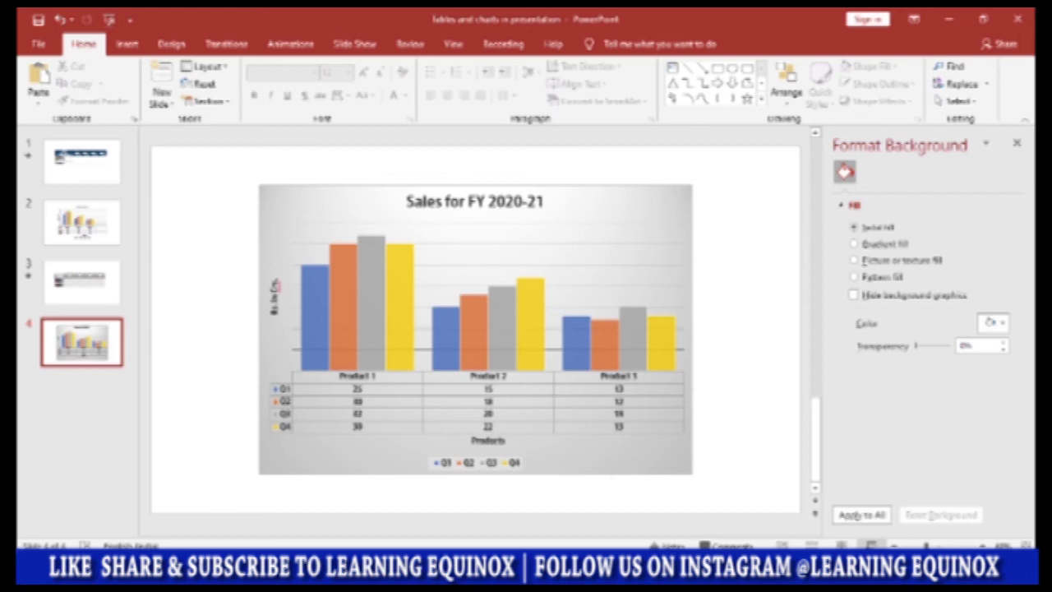
left_click(870, 546)
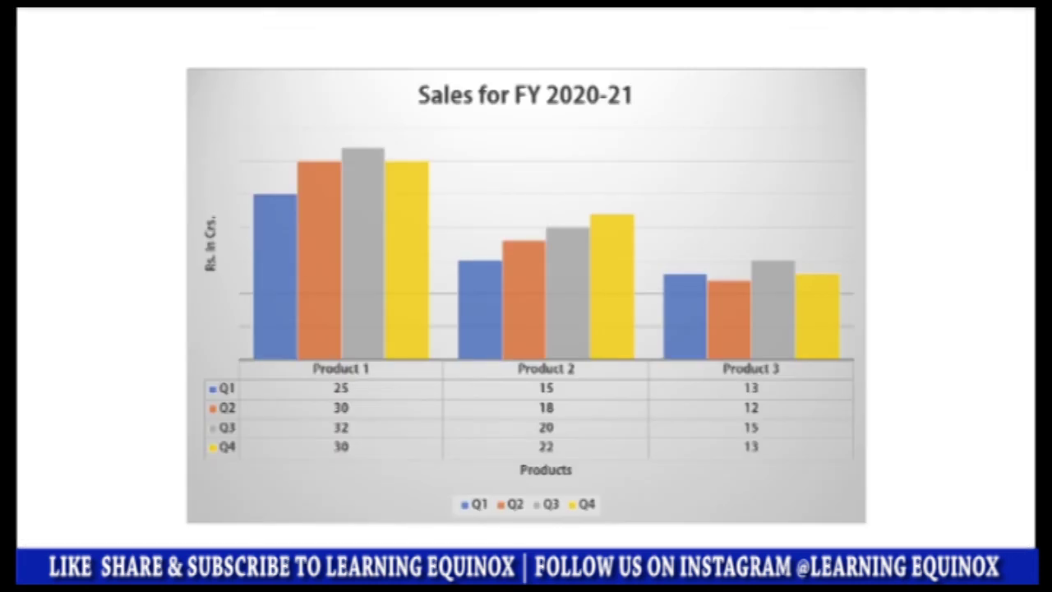